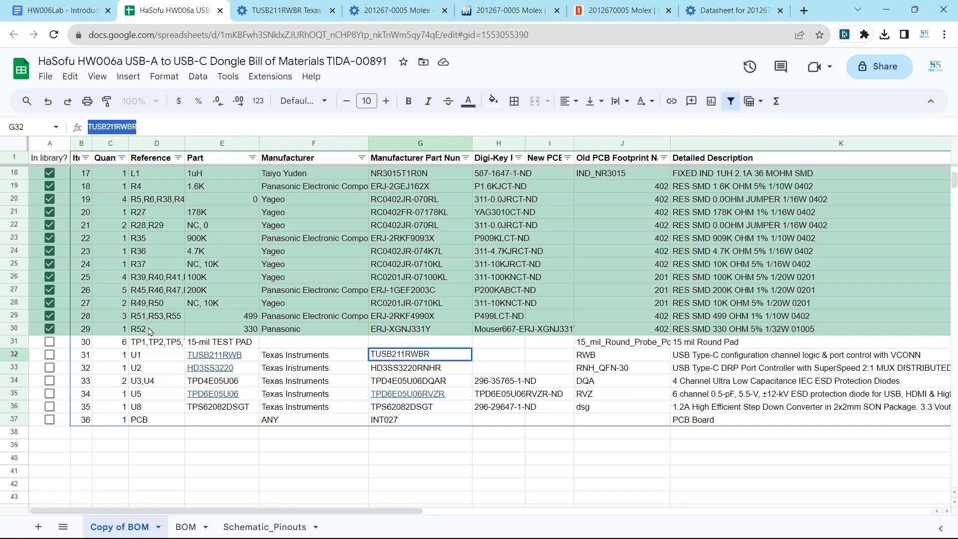
Review the manufacturer part number of U1 in the bill of materials and the CAD model sources for TUSB211RWBR on Octopart.
click(192, 341)
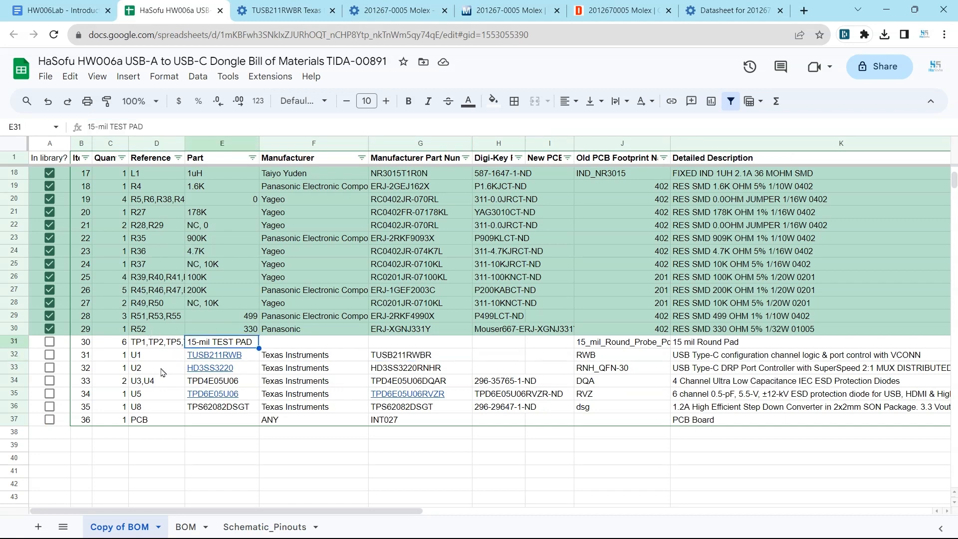
click(268, 359)
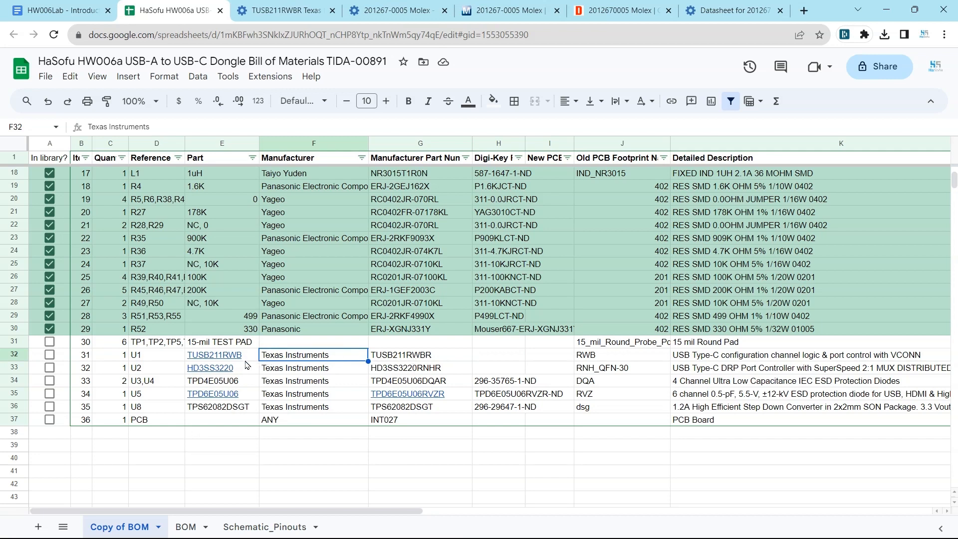
click(414, 360)
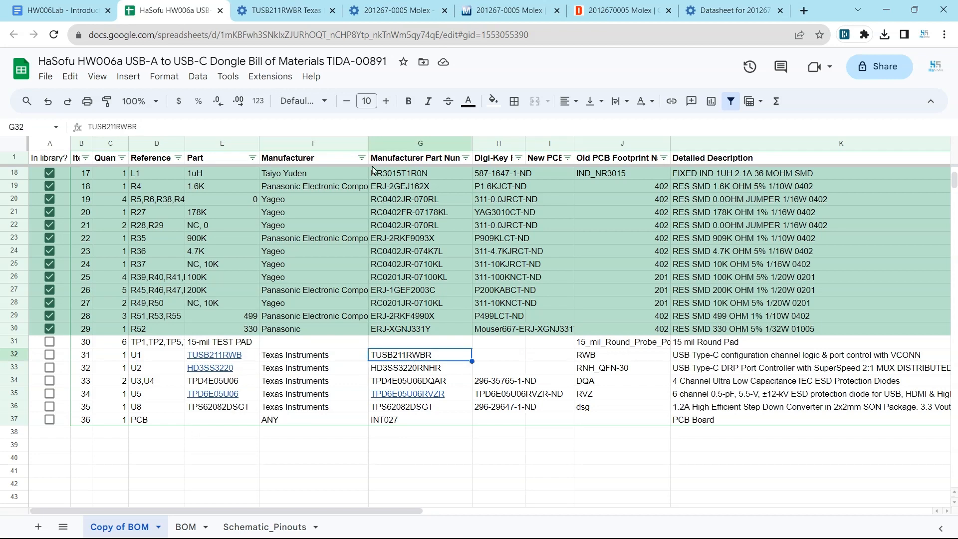
click(307, 11)
scroll(427, 380, up, 3)
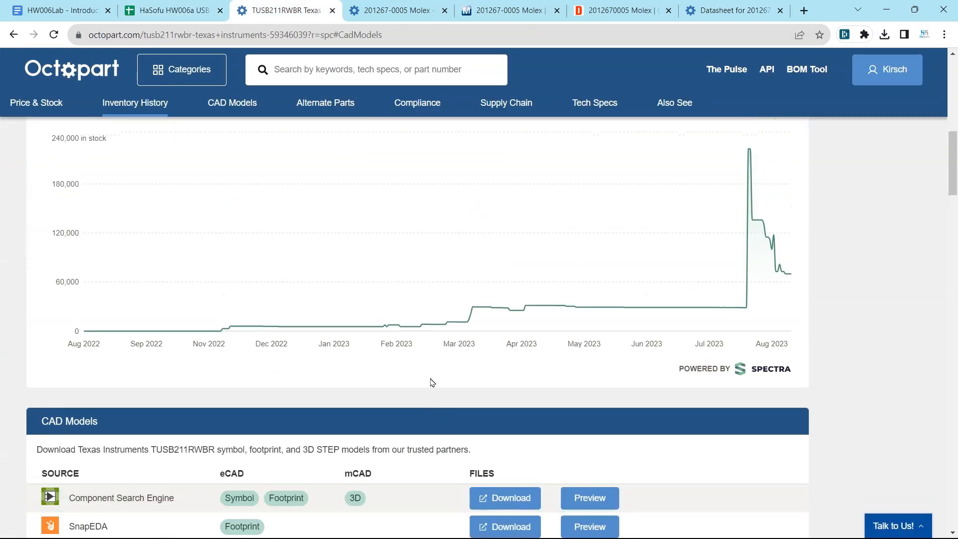
scroll(422, 387, down, 3)
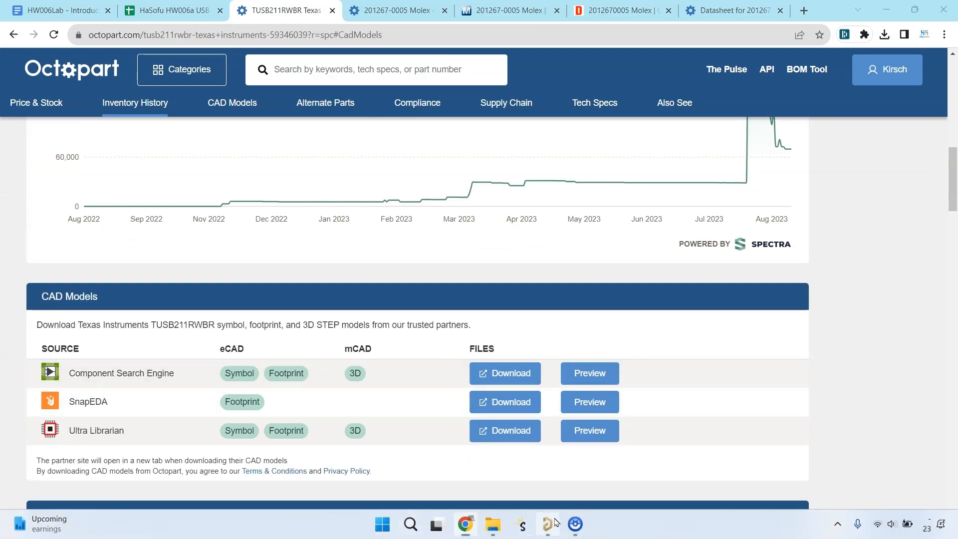
Switch to Altium Designer and start saving TUSB211RWBR to the workspace as a new component, selecting the Processors type.
click(555, 524)
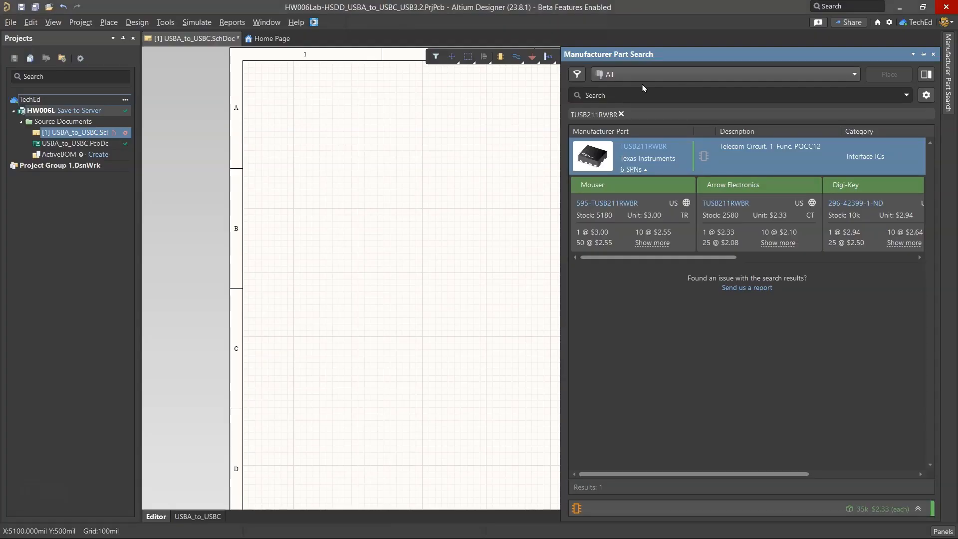
right_click(710, 157)
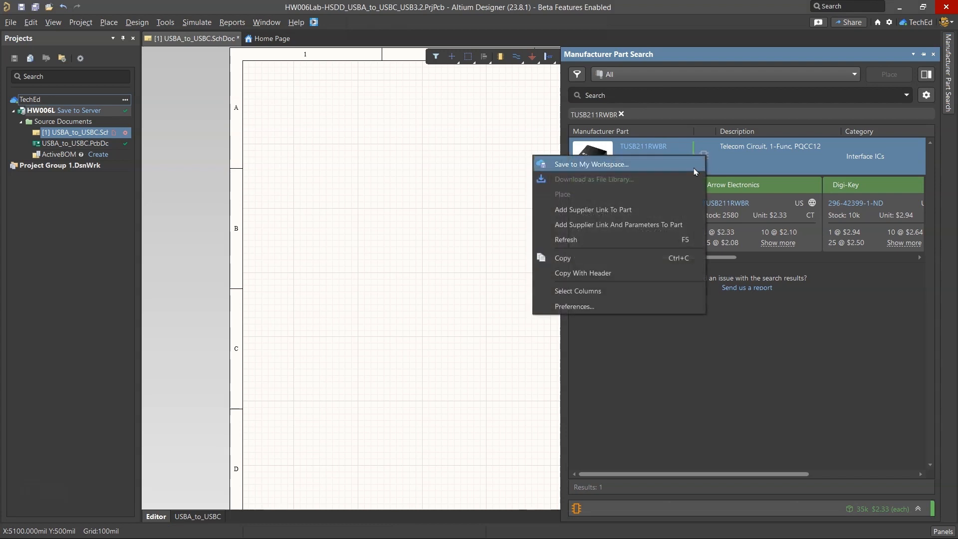
click(696, 165)
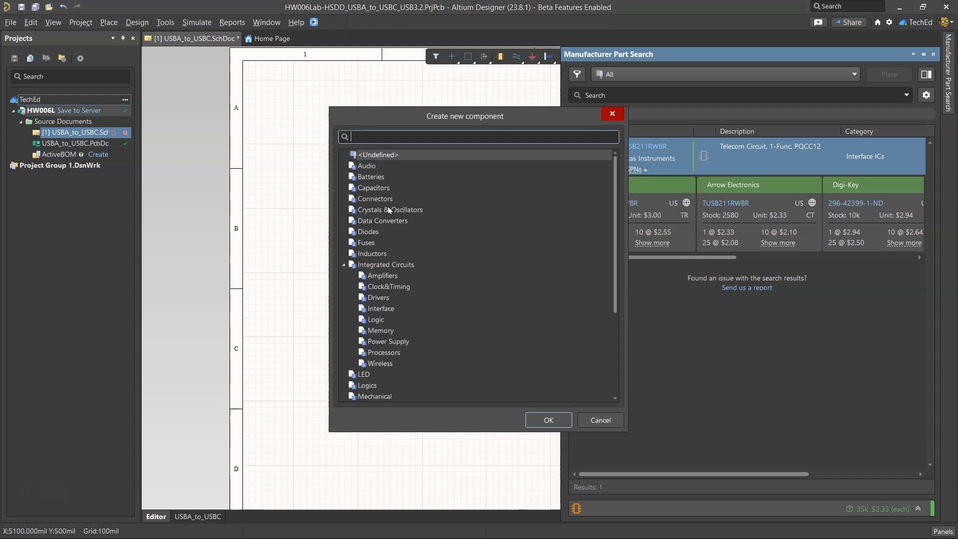
scroll(396, 220, down, 2)
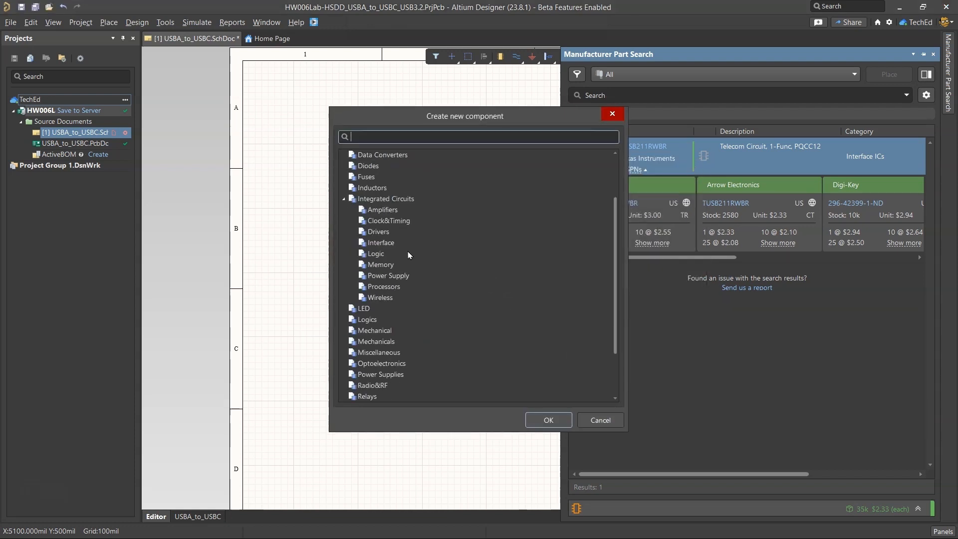
click(396, 287)
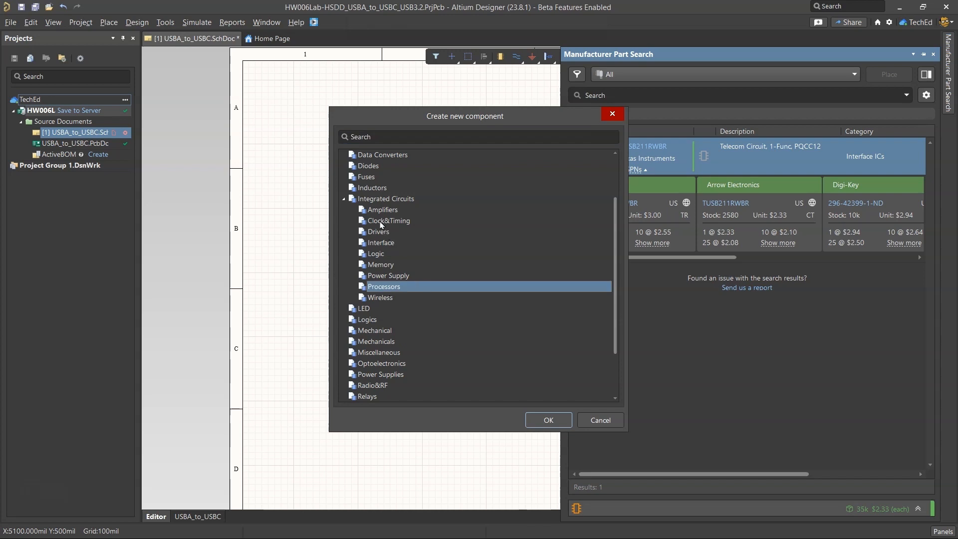
drag(450, 122, 381, 112)
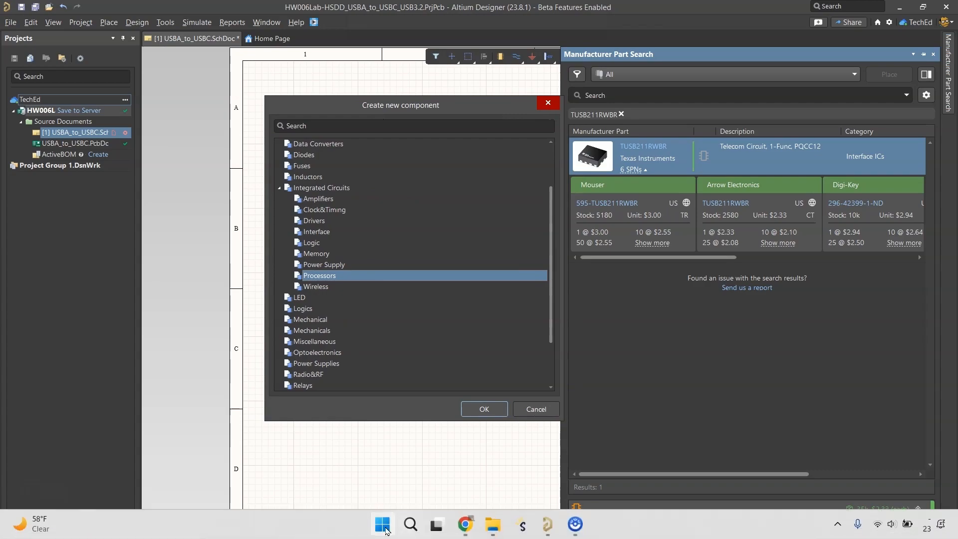
Check the part's category on Octopart and create the new component in Altium Designer with the Integrated Circuits type.
click(466, 524)
scroll(272, 264, up, 4)
scroll(270, 292, up, 10)
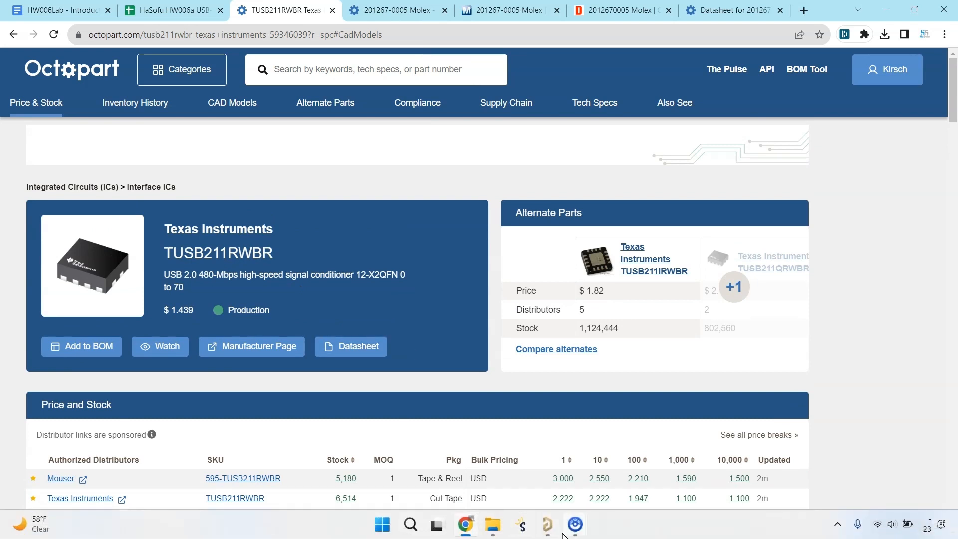
click(568, 528)
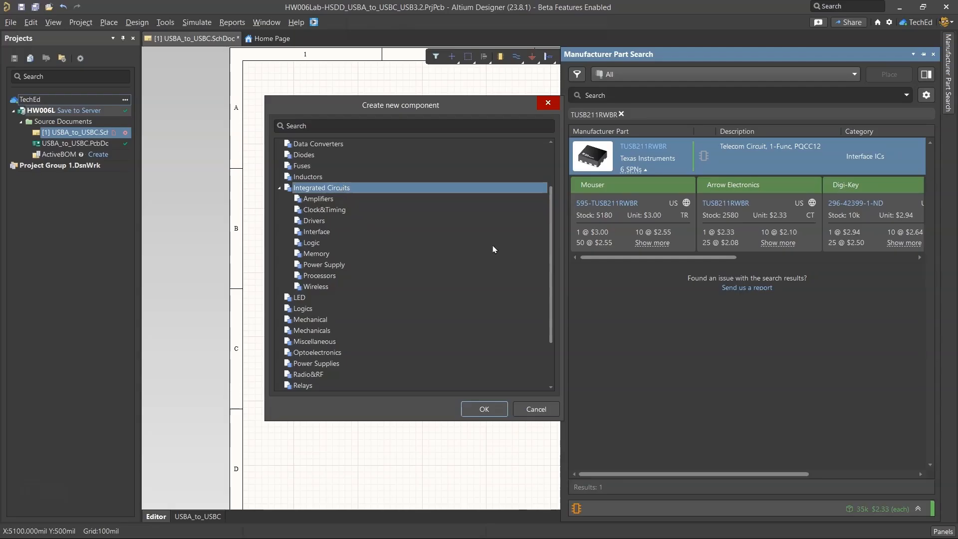
click(484, 409)
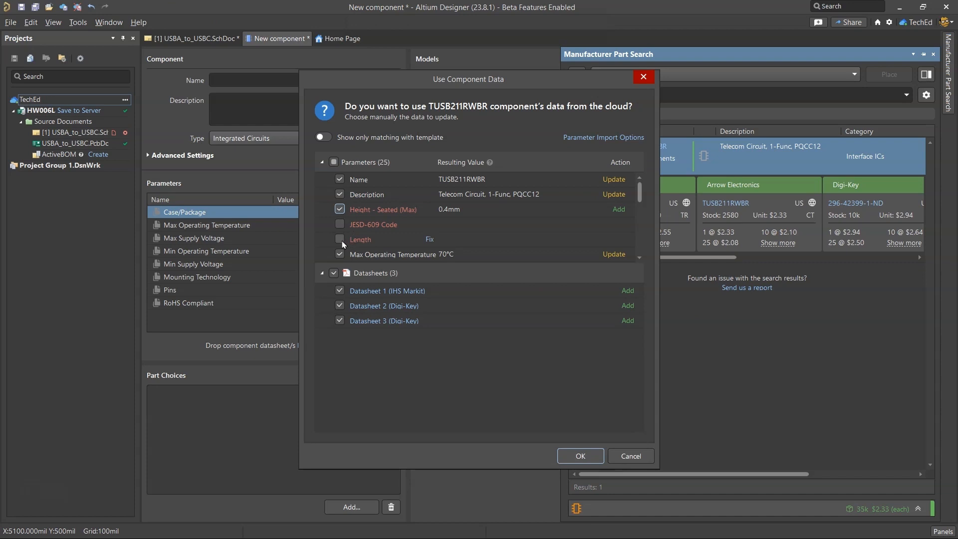
Import the component's cloud data with Package Shape, Package Style and Surface Mount also included, and close the manufacturer part search.
scroll(344, 240, down, 6)
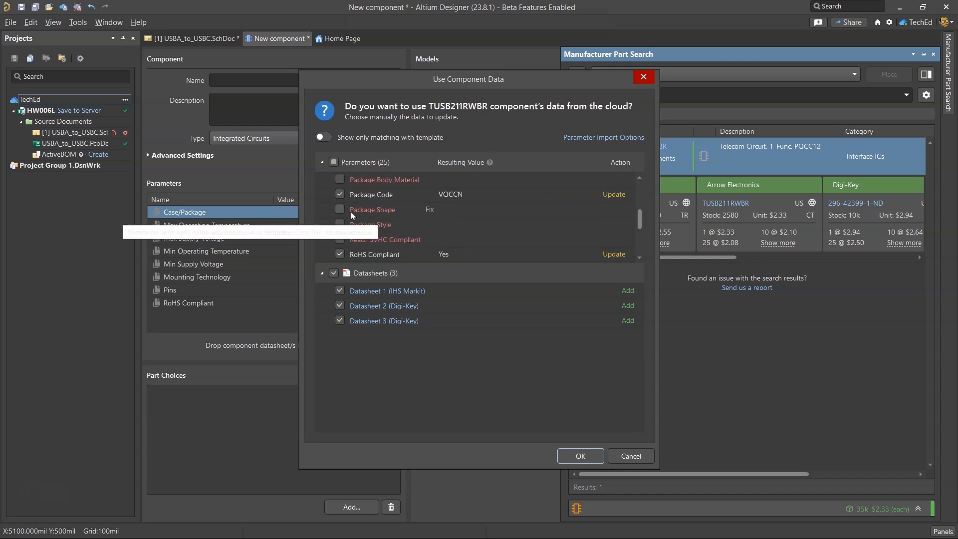
click(341, 210)
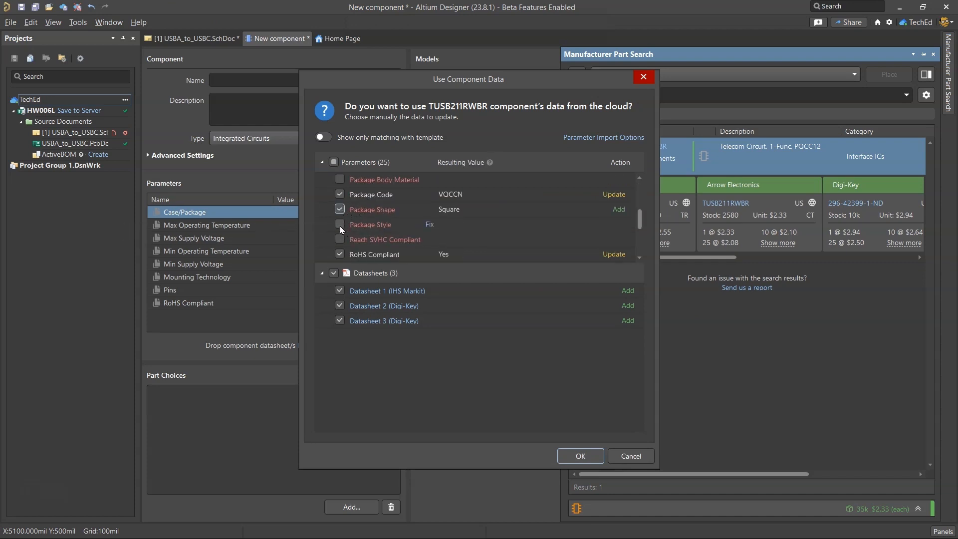
click(340, 224)
scroll(340, 219, down, 4)
click(340, 194)
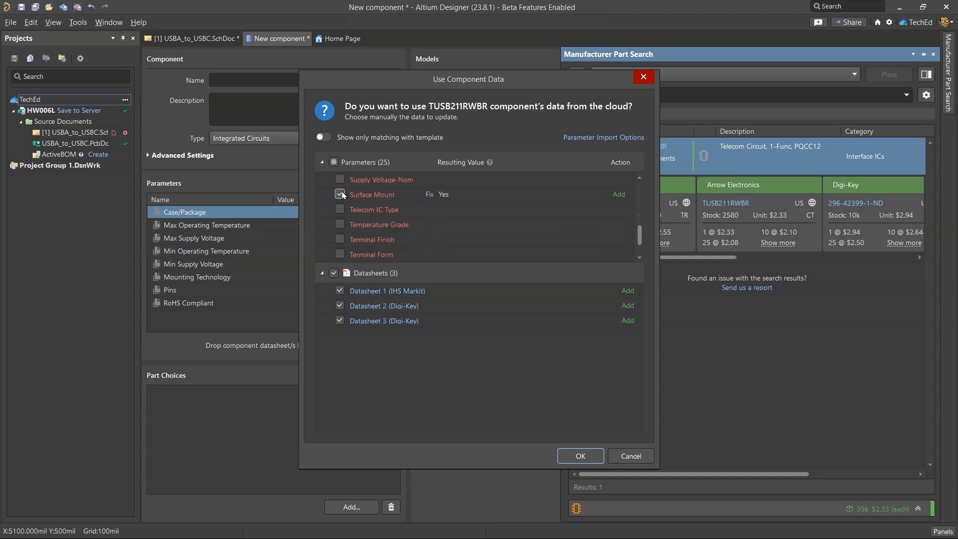
scroll(408, 243, down, 2)
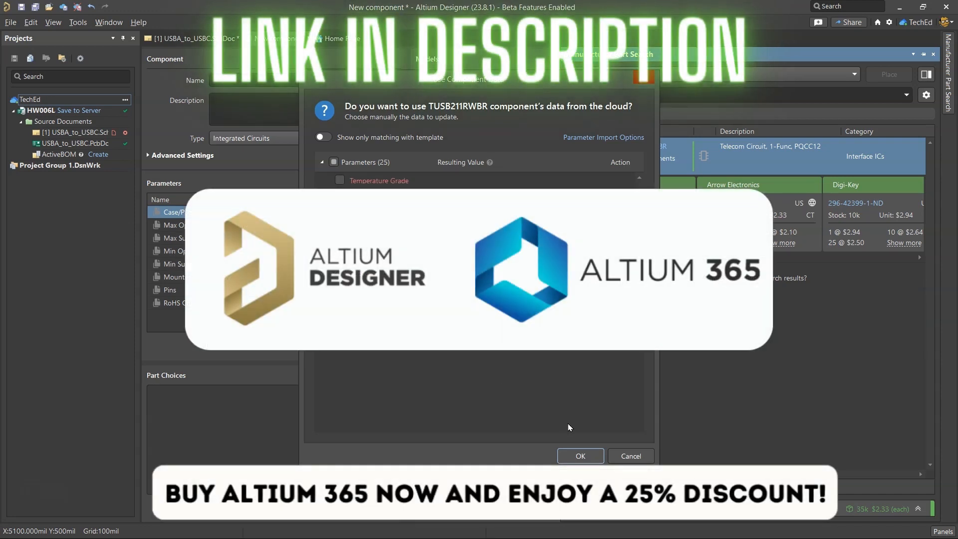
click(569, 455)
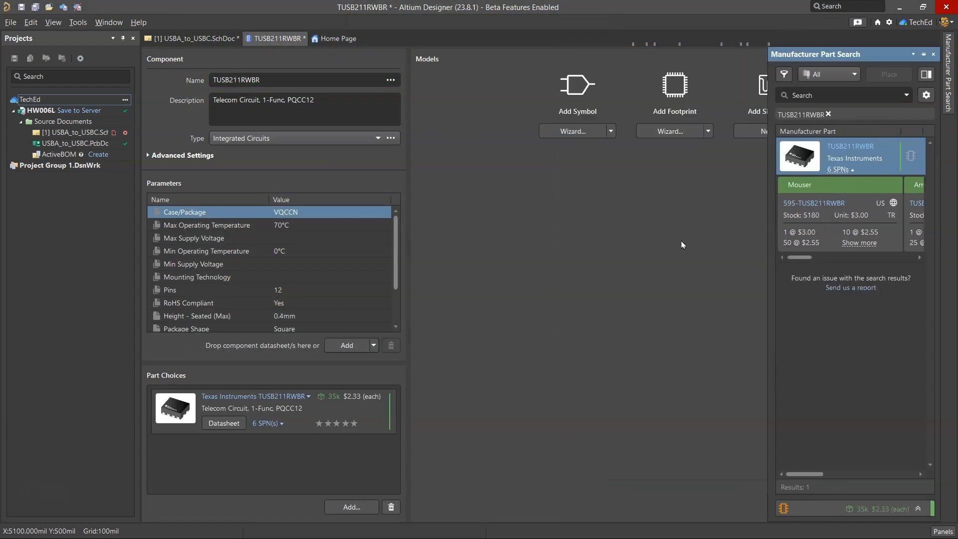
click(934, 55)
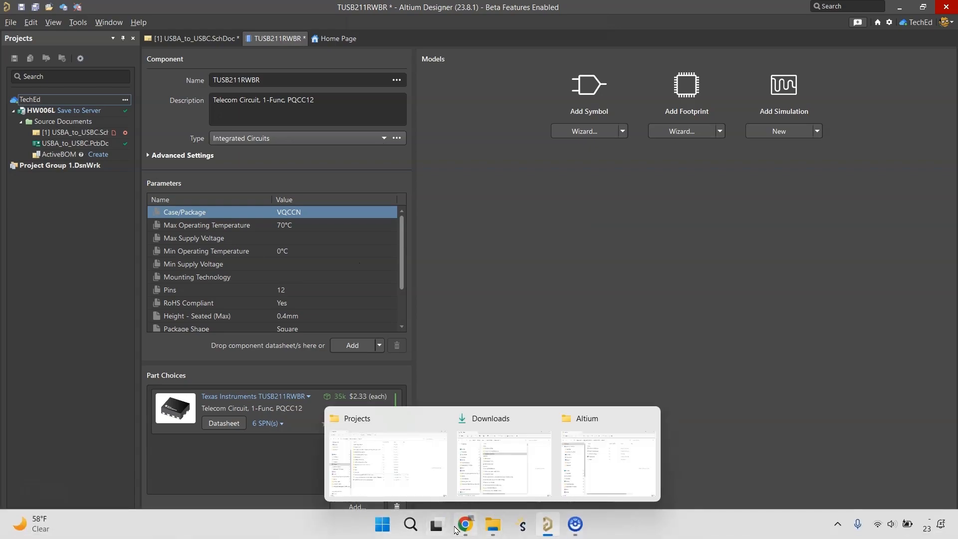
click(465, 524)
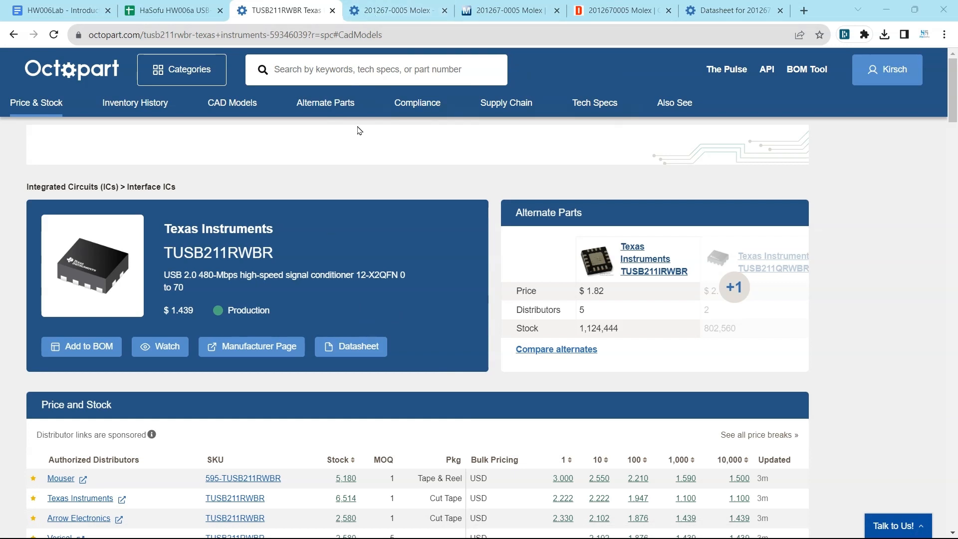
click(444, 11)
click(444, 11)
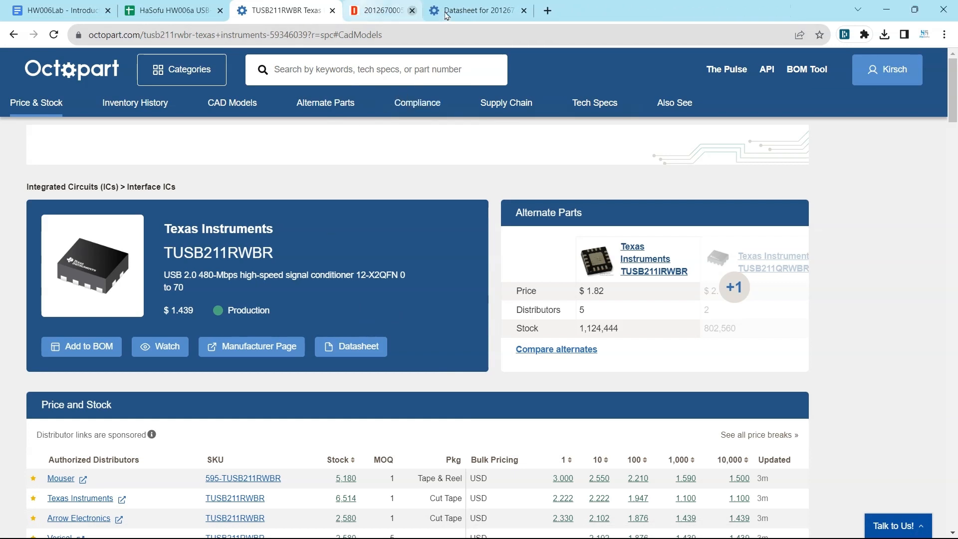
click(444, 11)
click(445, 11)
Preview the Component Search Engine models for TUSB211RWBR on Octopart and open their download page.
scroll(299, 331, down, 14)
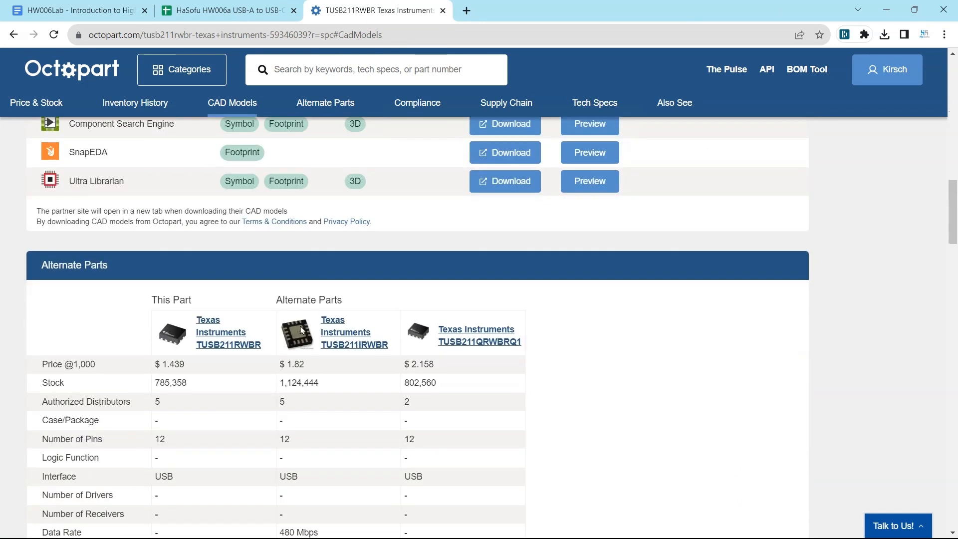
scroll(300, 331, up, 1)
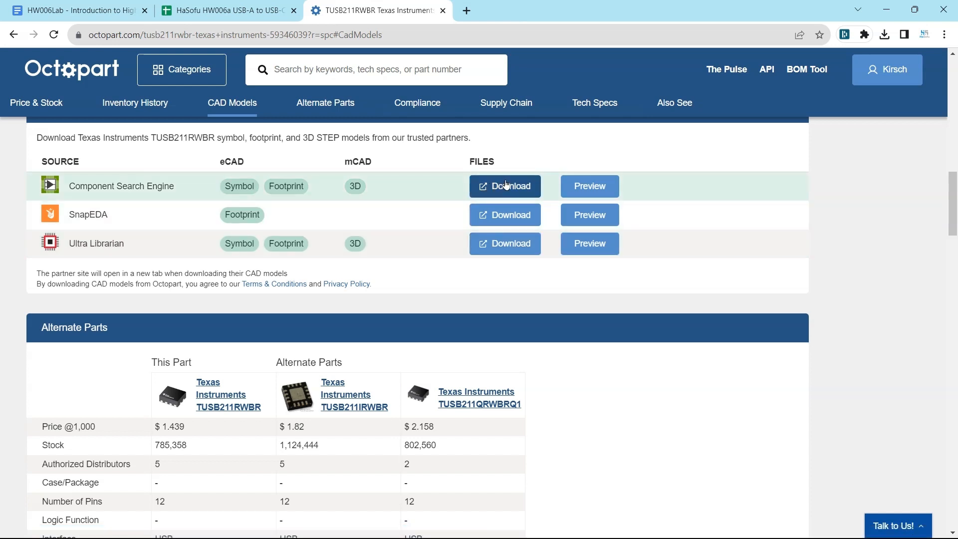
click(578, 193)
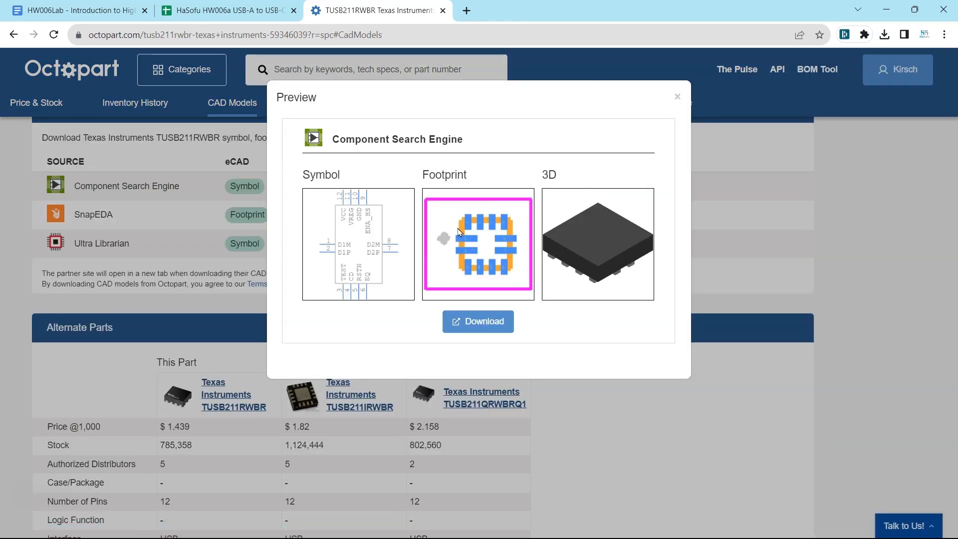
click(480, 322)
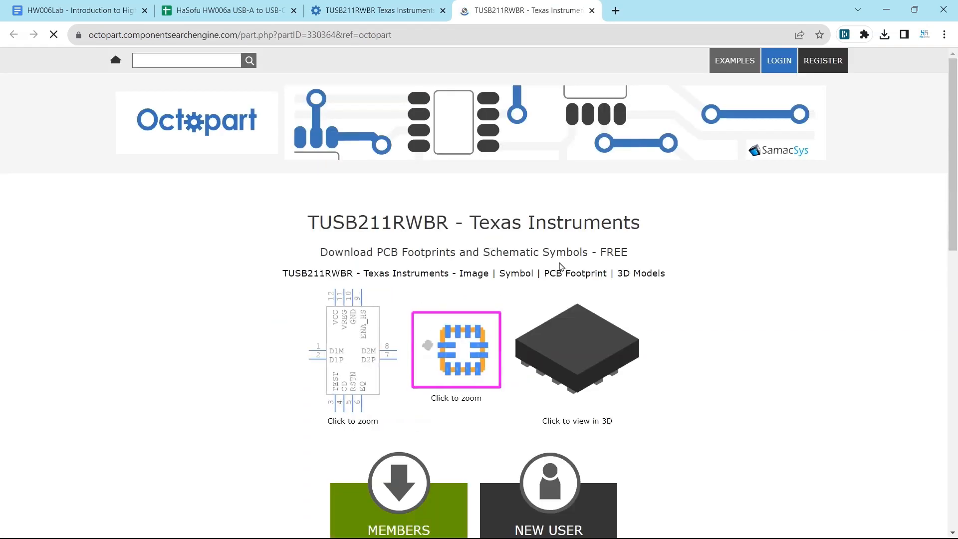
scroll(739, 367, down, 5)
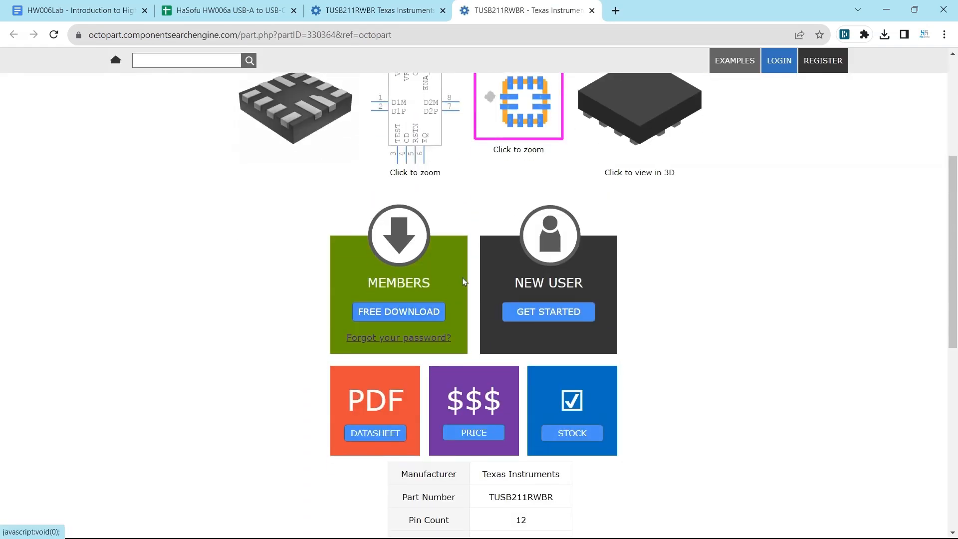
Extract LIB_TUSB211RWBR.zip in the Downloads folder, inspect its TUSB211RWBR Altium subfolder, and return to the browser.
click(885, 35)
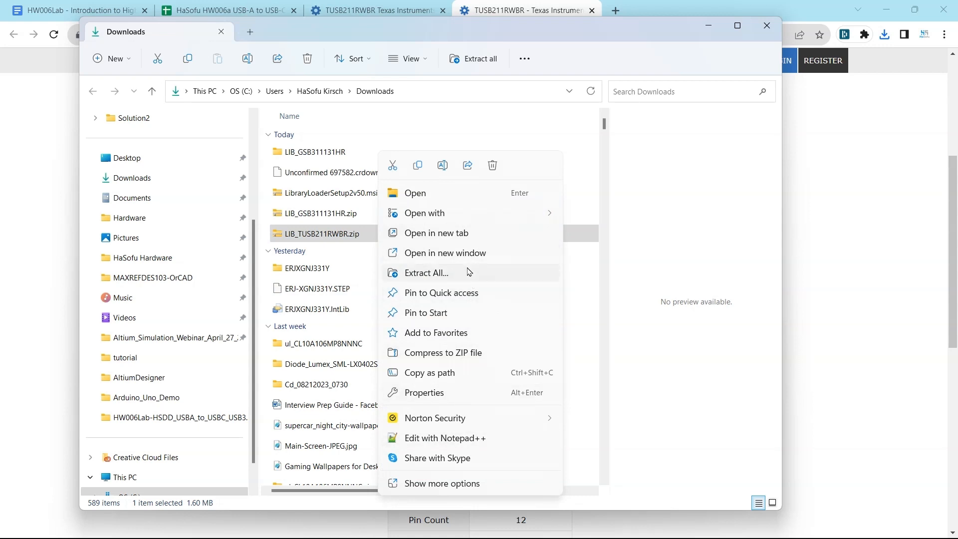
click(469, 272)
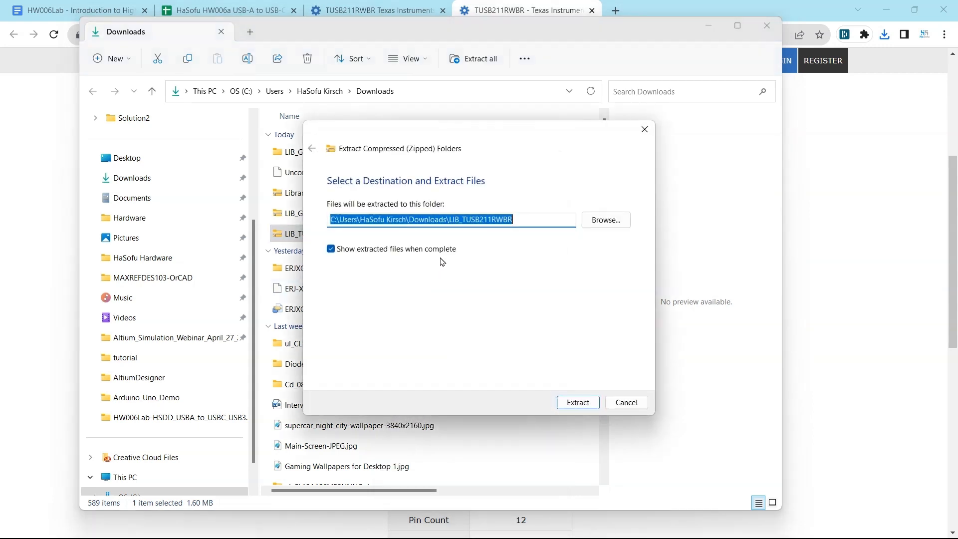
key(Return)
double_click(369, 179)
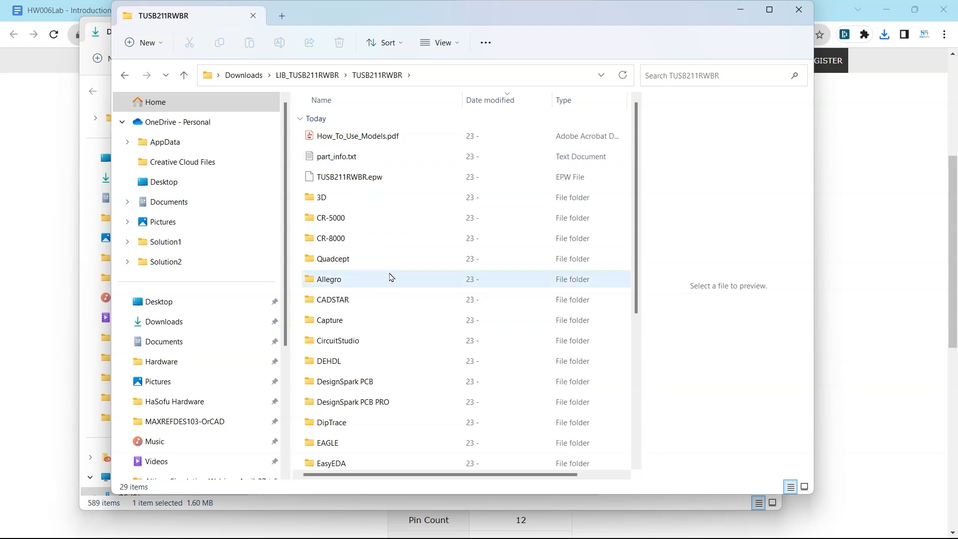
scroll(392, 278, down, 4)
double_click(381, 459)
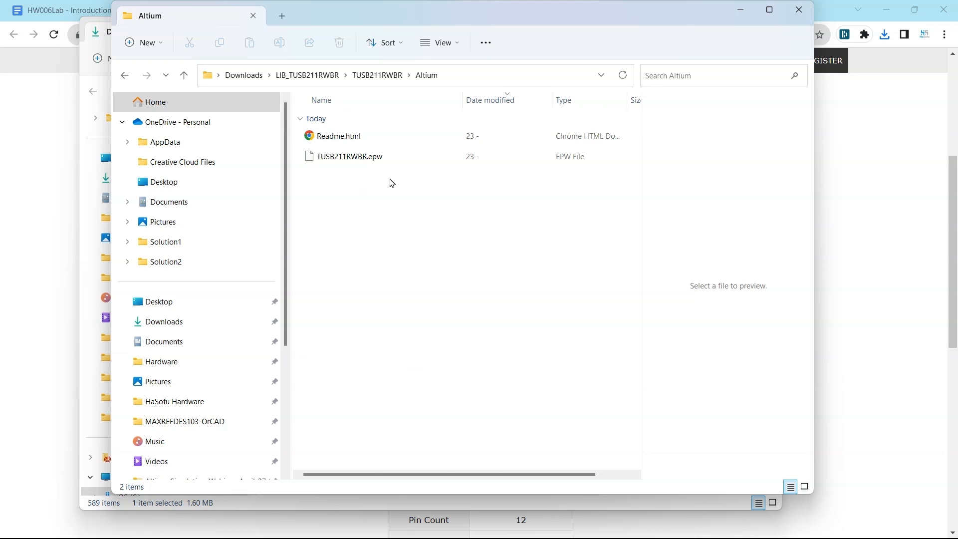
click(892, 158)
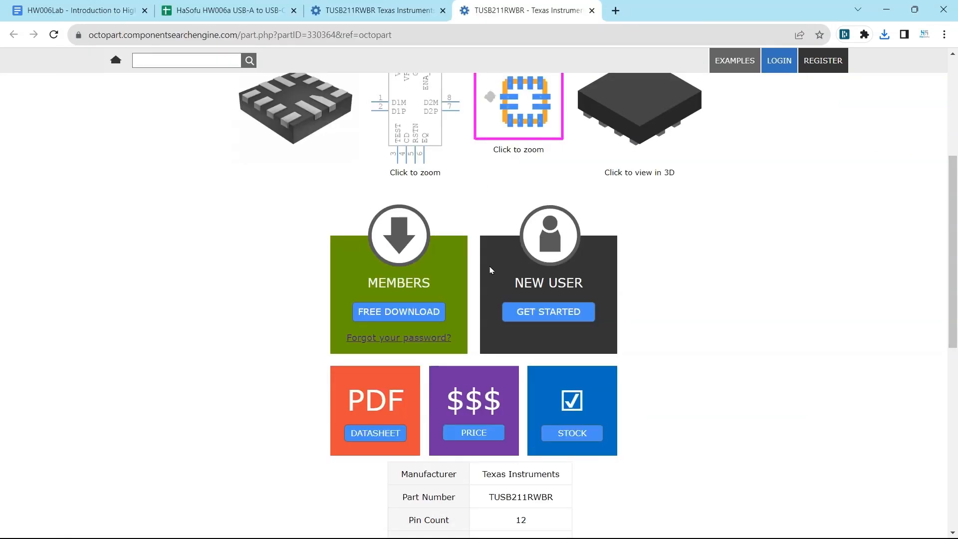
Return to Octopart, dismiss the model preview, and open the Ultra Librarian download page for TUSB211RWBR.
click(363, 15)
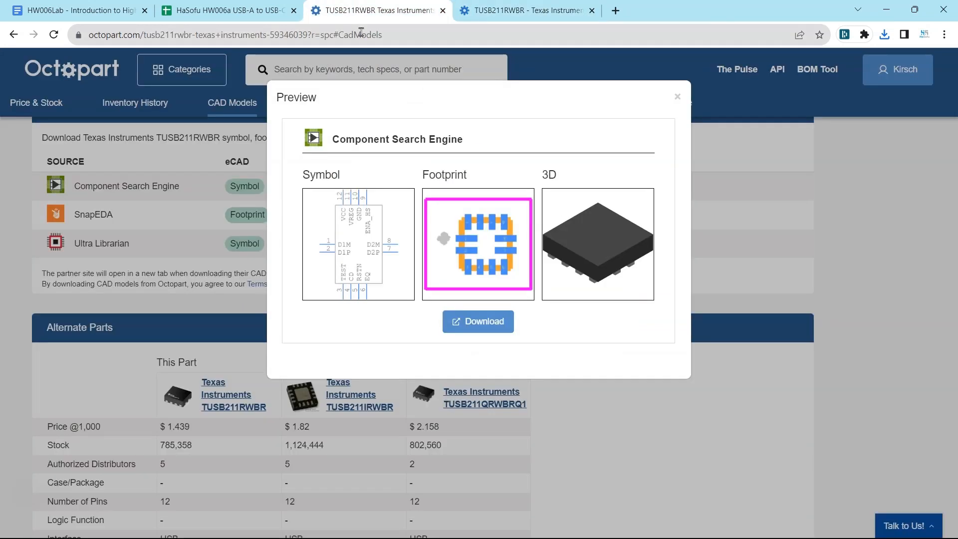
click(677, 98)
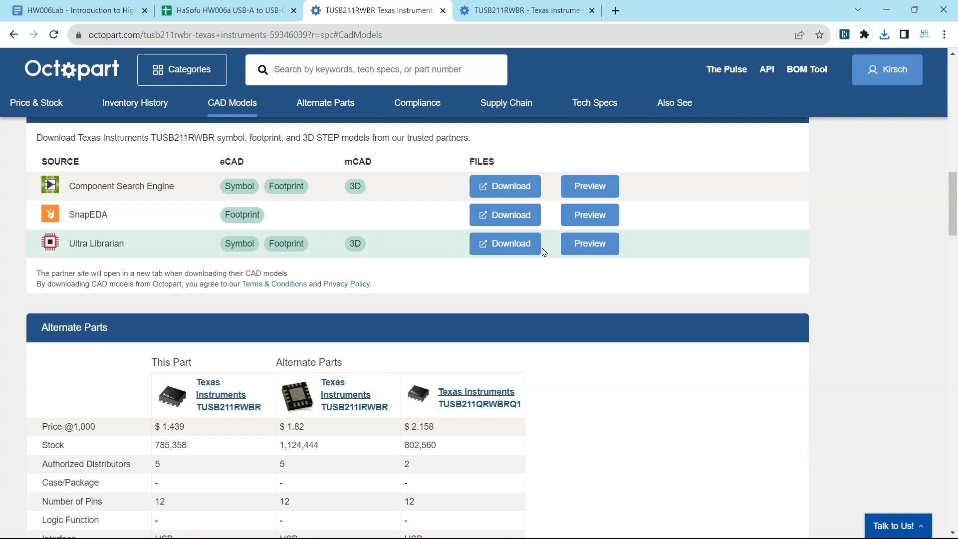
click(522, 245)
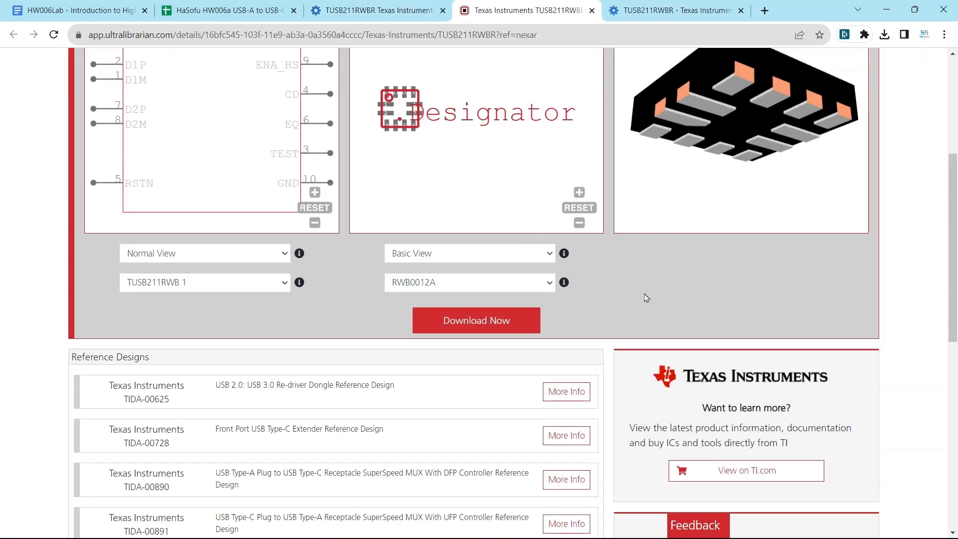
Rotate the 3D model preview, then choose STEP and Altium Designer as the download formats for TUSB211RWBR.
drag(701, 184, 751, 168)
scroll(709, 304, up, 3)
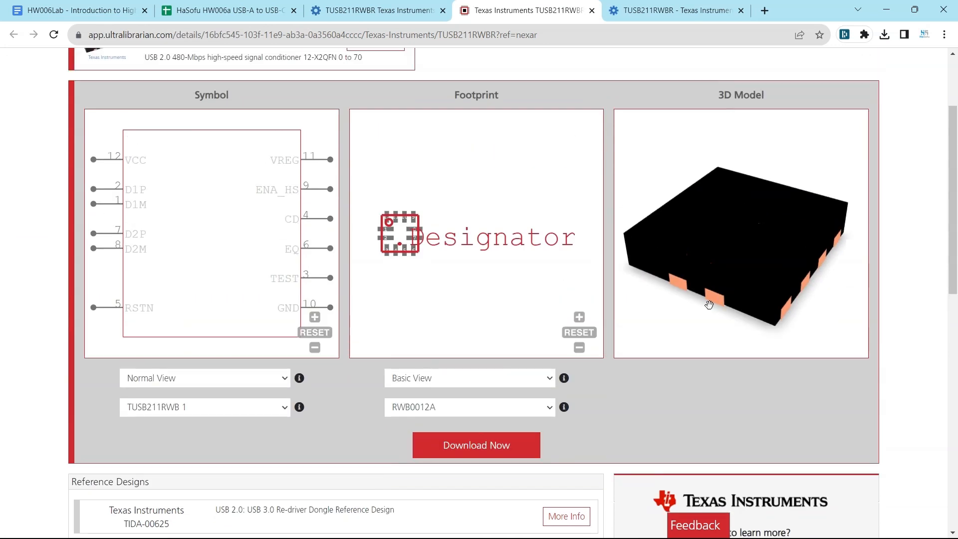
click(459, 452)
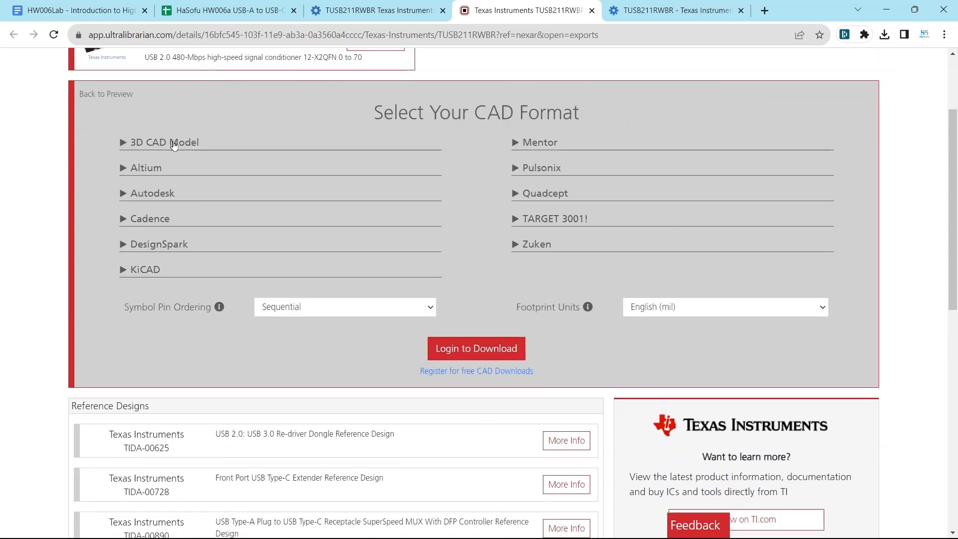
click(172, 145)
click(172, 160)
click(149, 201)
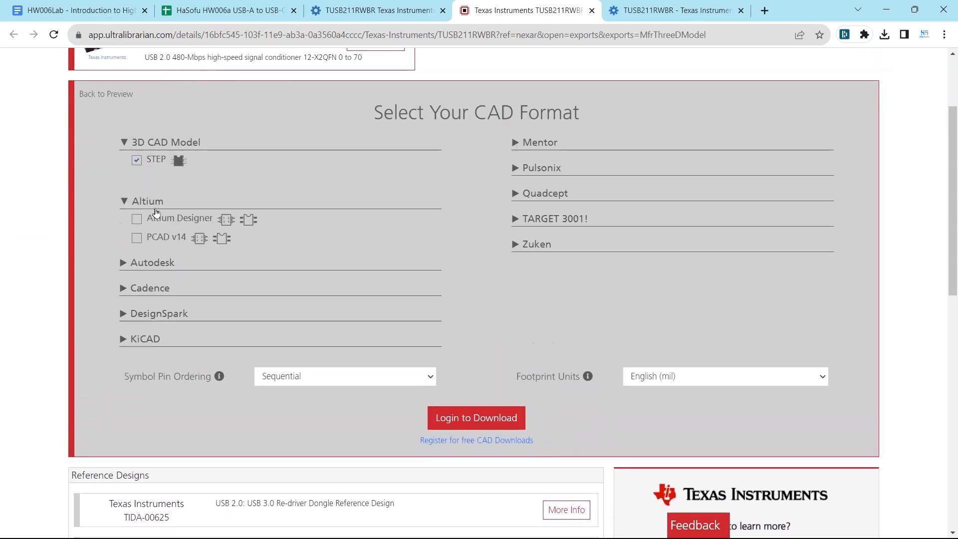
click(163, 218)
Log in to Ultra Librarian with the saved credentials and accept the Texas Instruments privacy terms.
click(476, 462)
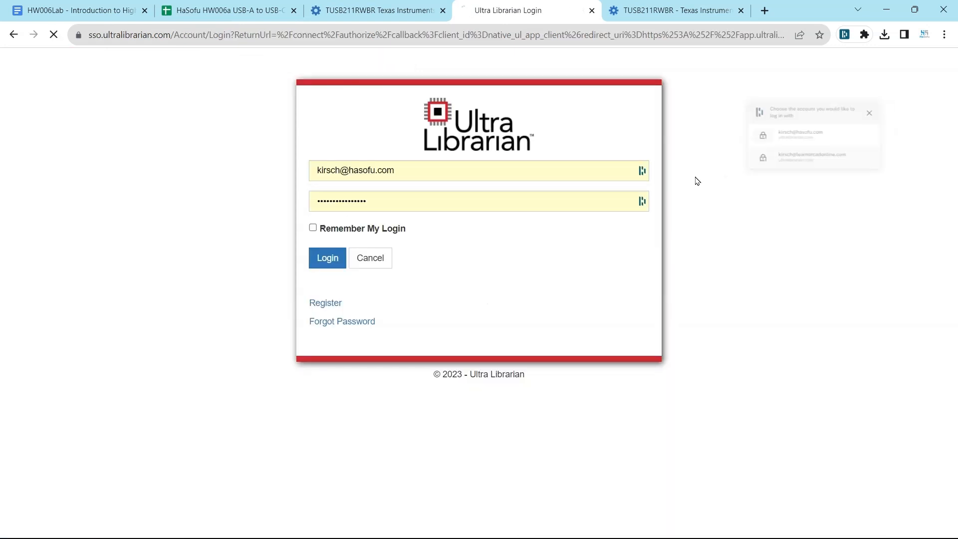
click(329, 257)
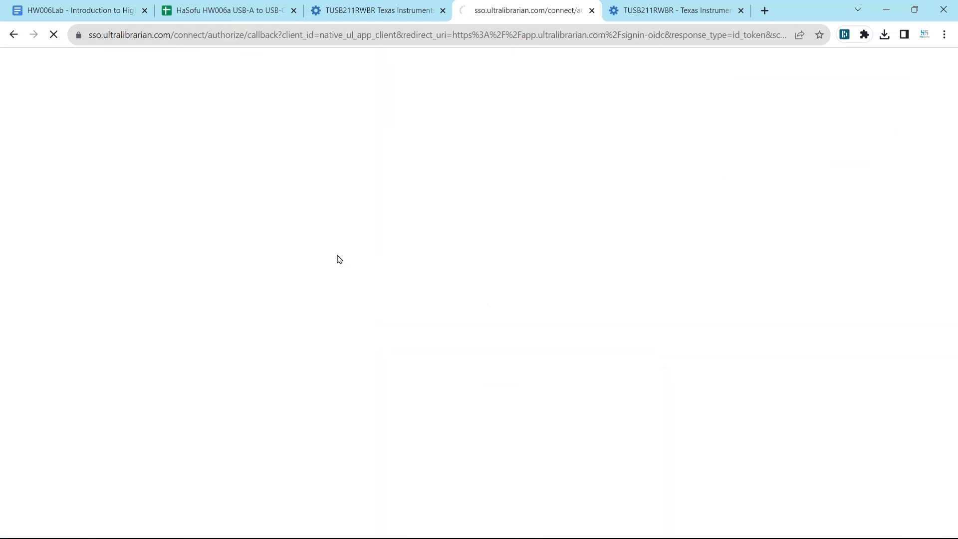
scroll(503, 356, down, 3)
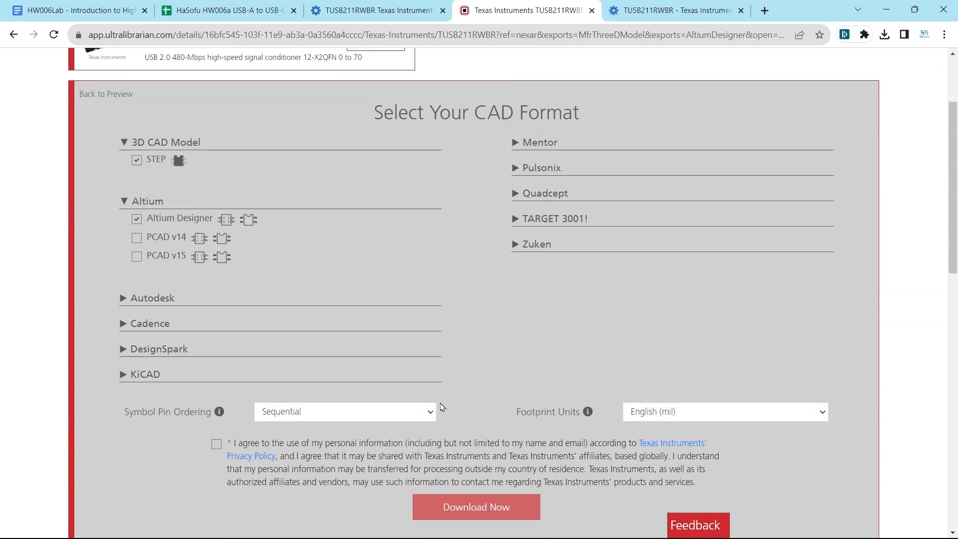
click(217, 382)
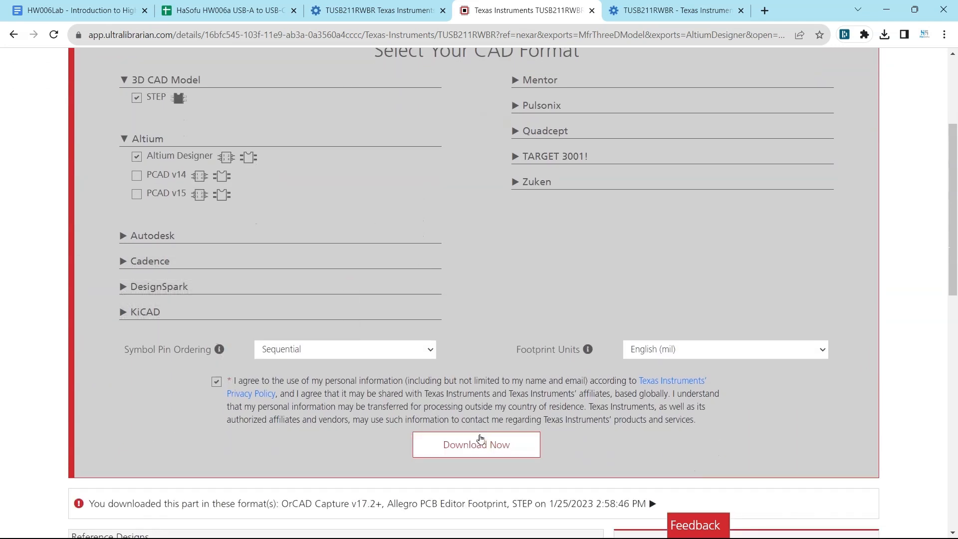
Set the symbol pin ordering to Functional, review the footprint units options, and download the TUSB211RWBR models.
click(348, 349)
click(334, 375)
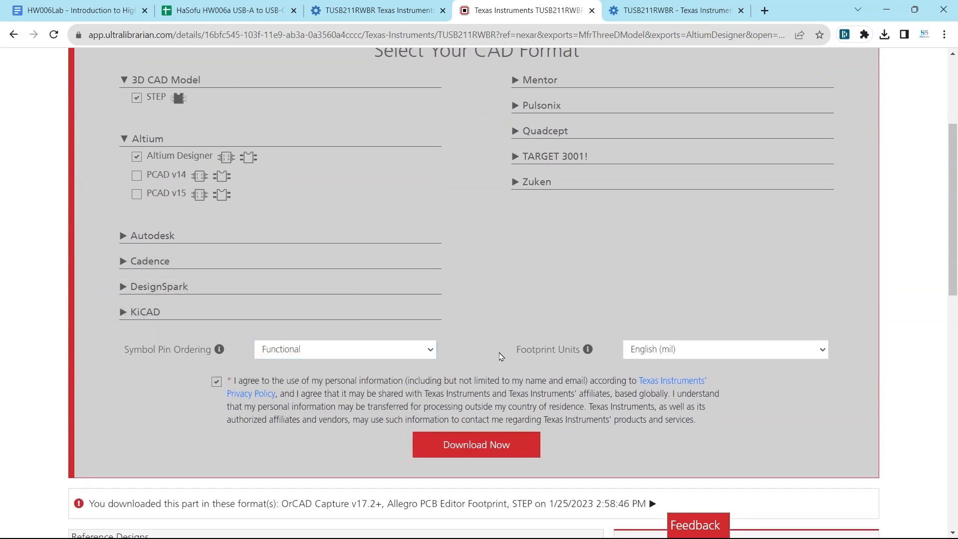
click(669, 351)
click(660, 337)
click(480, 443)
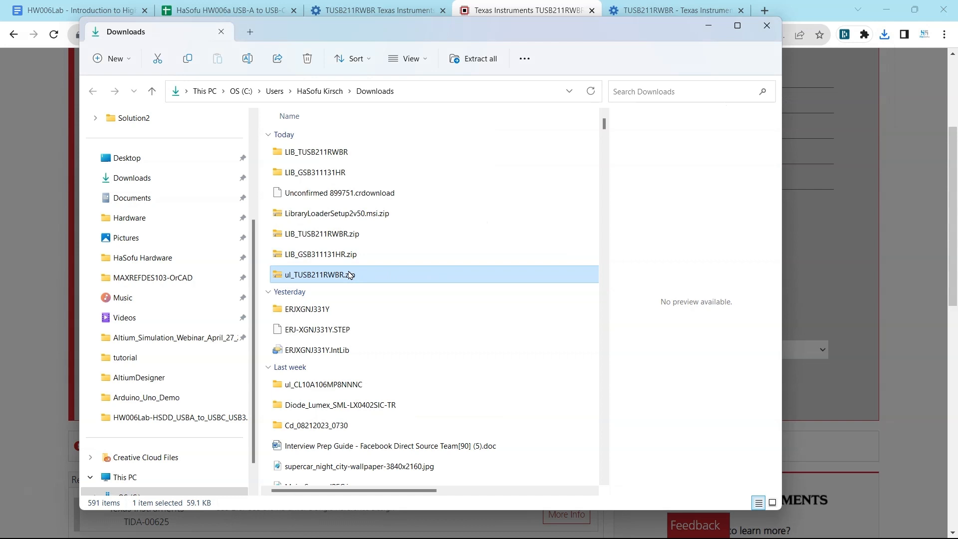
Extract ul_TUSB211RWBR.zip into its default folder in Downloads and open the AltiumDesigner subfolder.
right_click(349, 274)
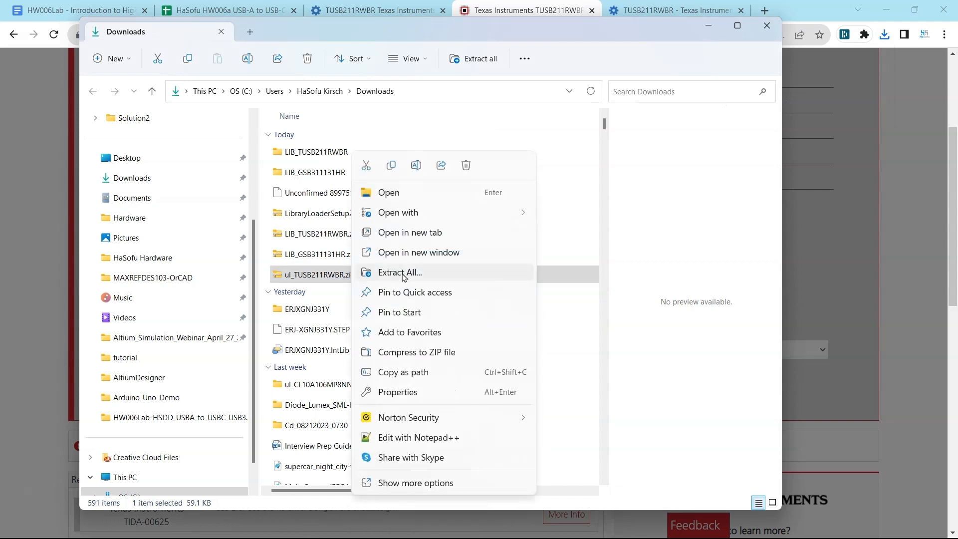
click(389, 152)
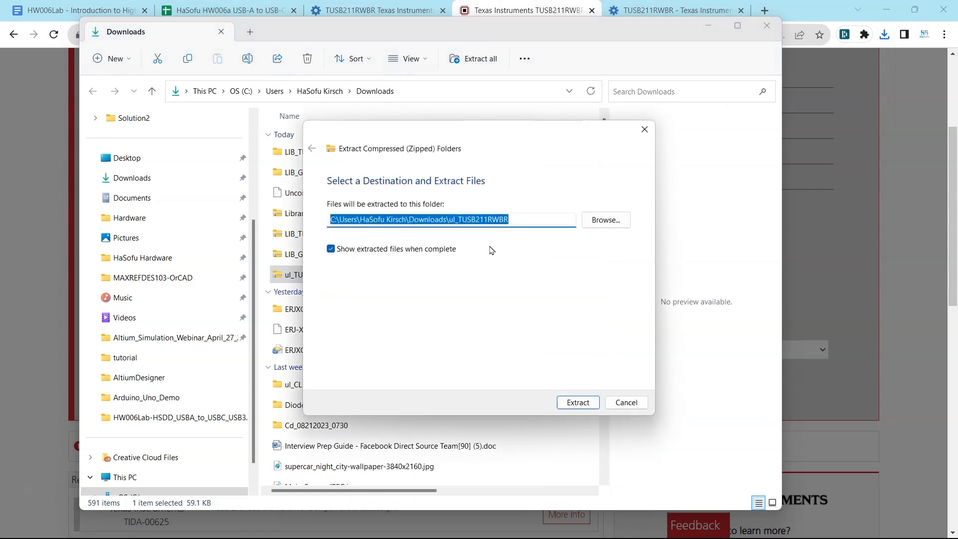
click(576, 399)
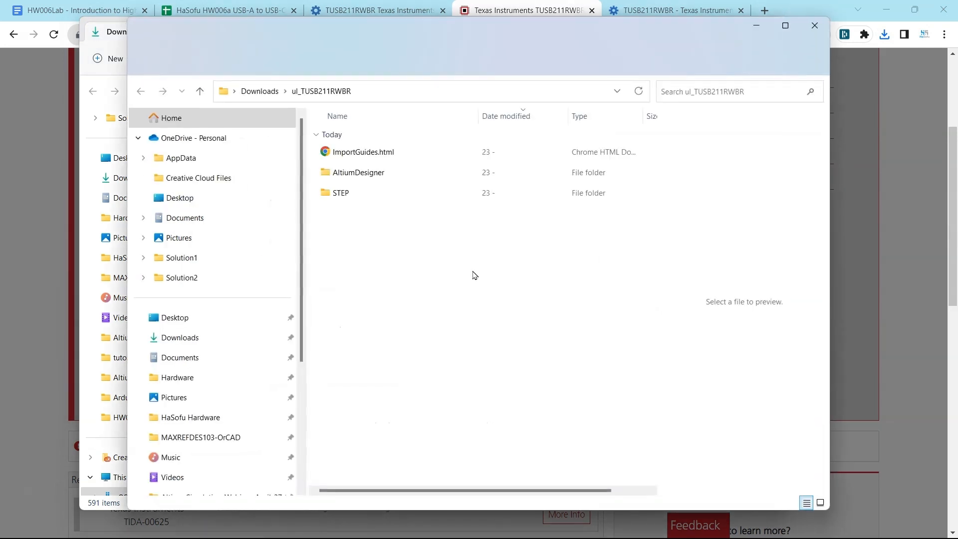
double_click(385, 176)
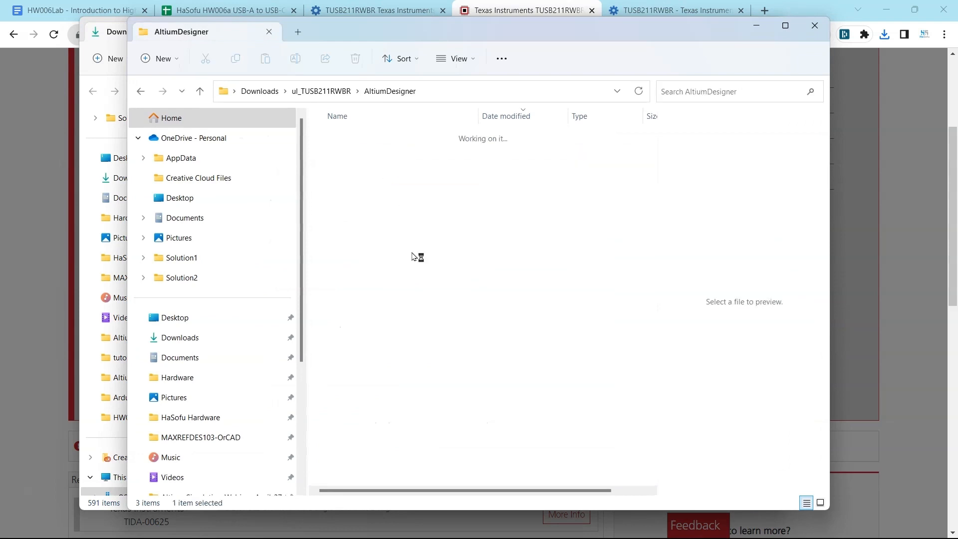
Switch to Altium Designer and save the TUSB211RWBR component locally.
mouse_move(479, 535)
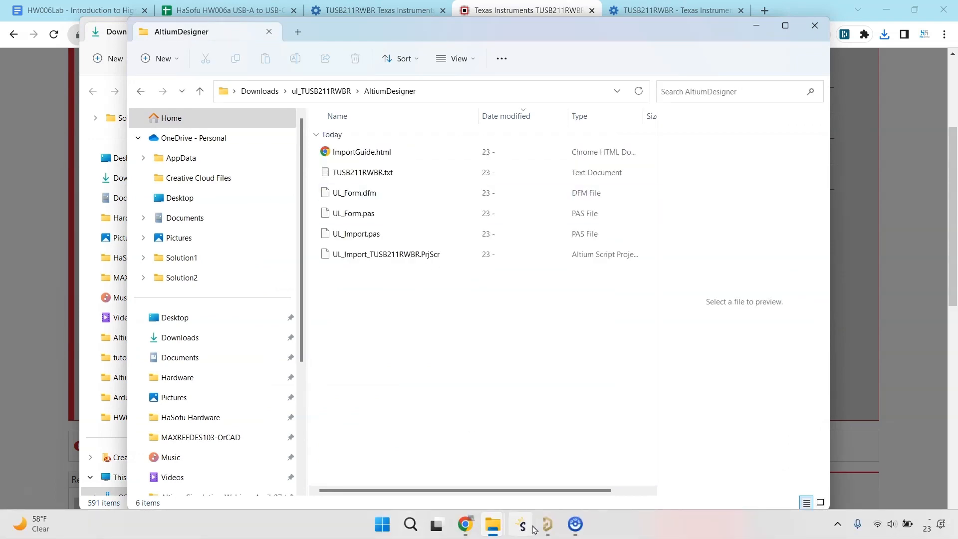
click(547, 524)
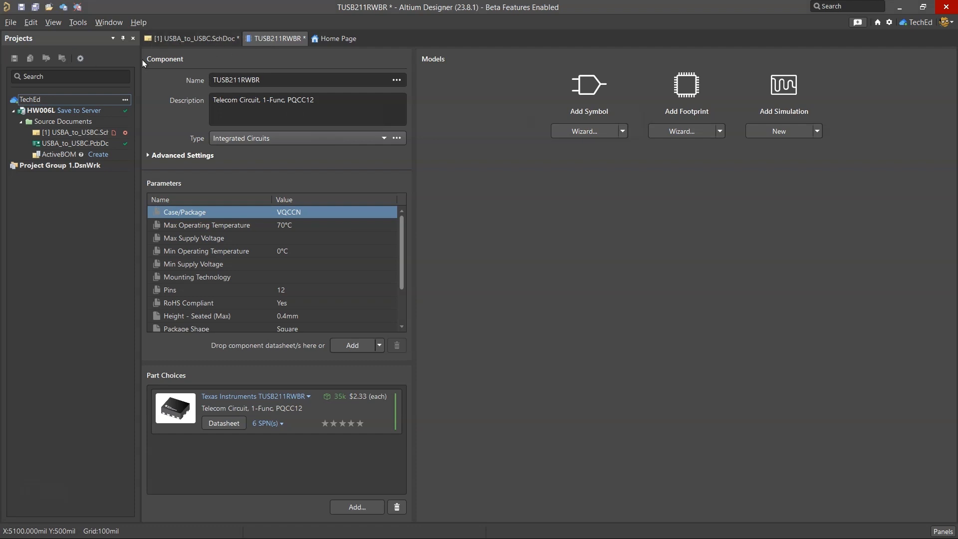
right_click(279, 36)
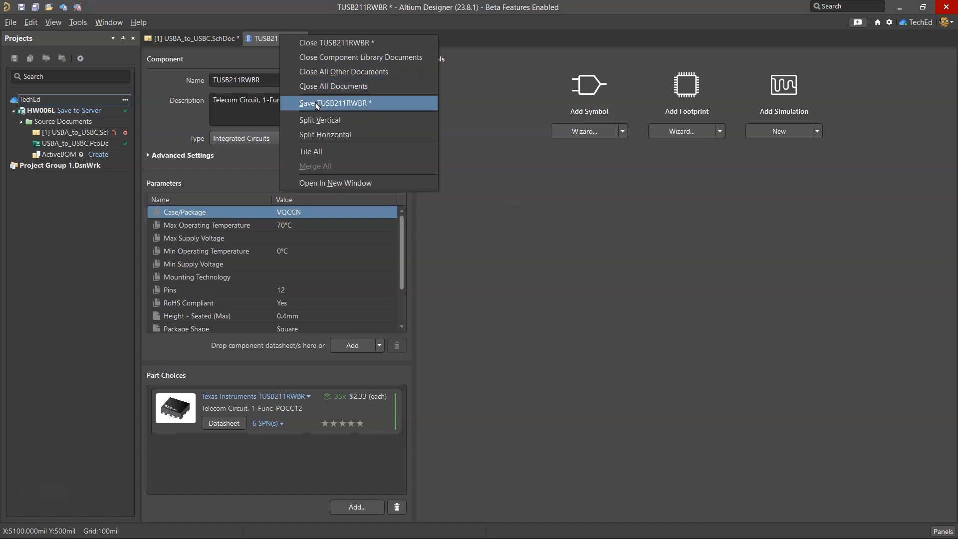
click(394, 104)
click(62, 299)
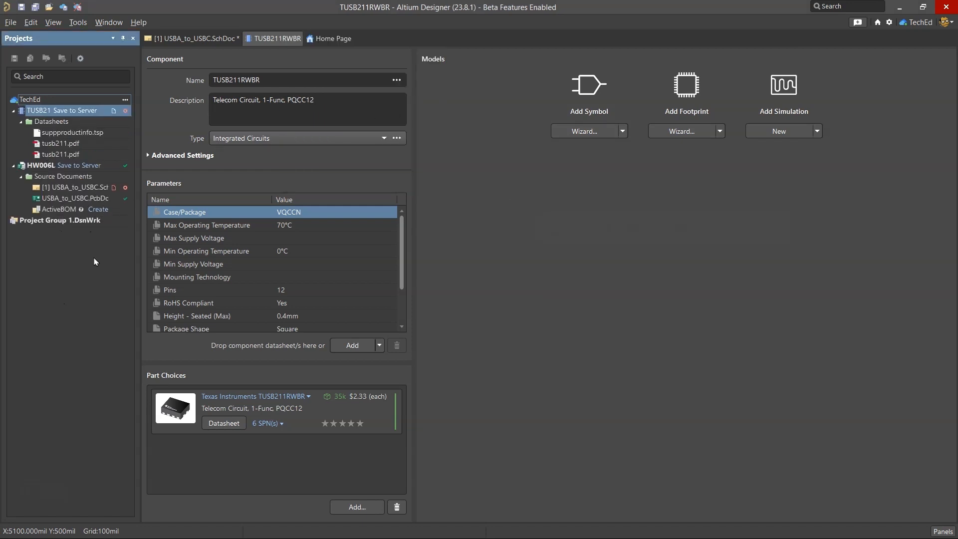
Run the UL import script project from file, located in the AltiumDesigner subfolder of ul_TUSB211RWBR in Downloads.
click(10, 22)
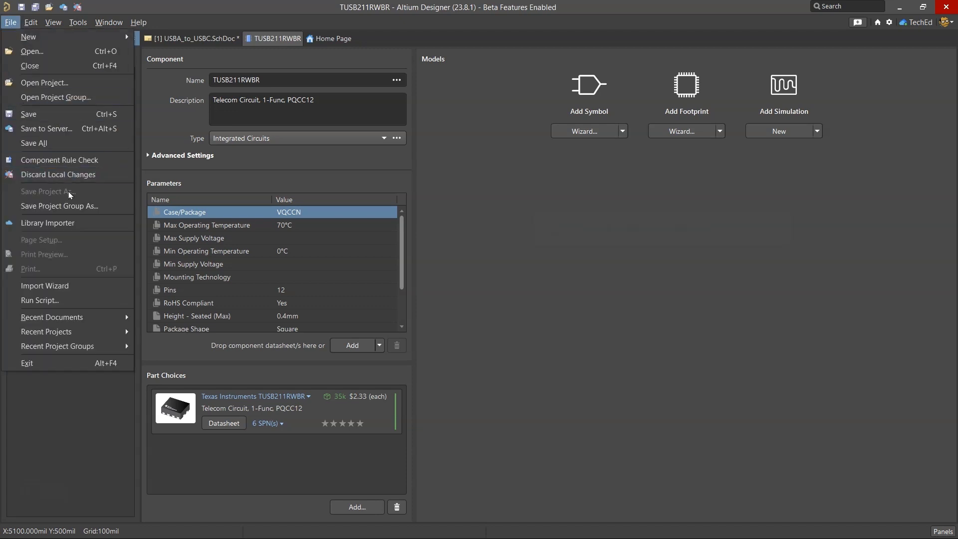
click(89, 300)
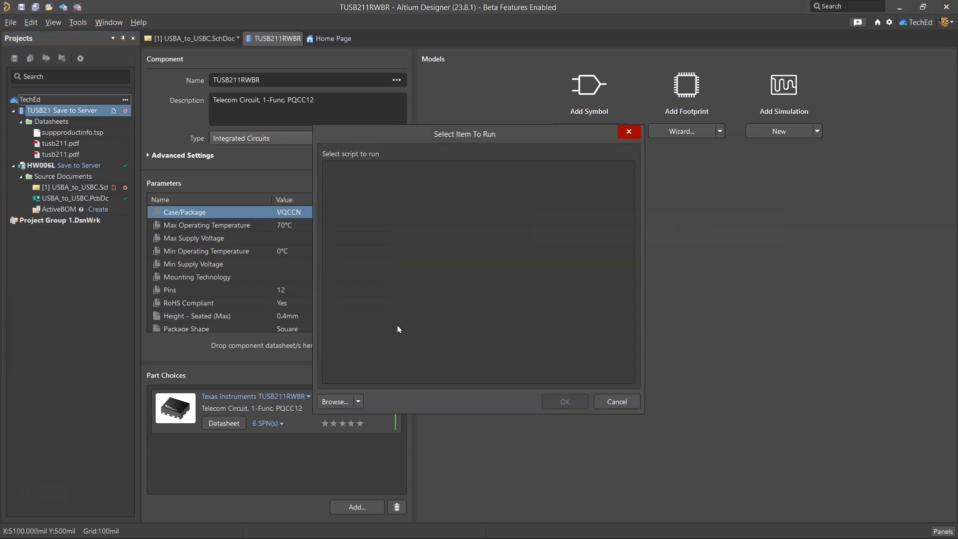
click(342, 402)
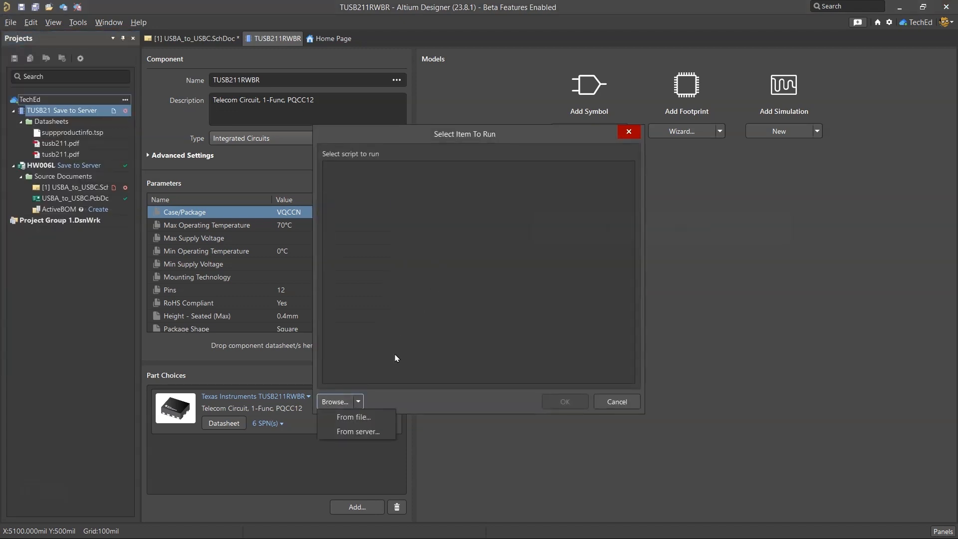
click(371, 417)
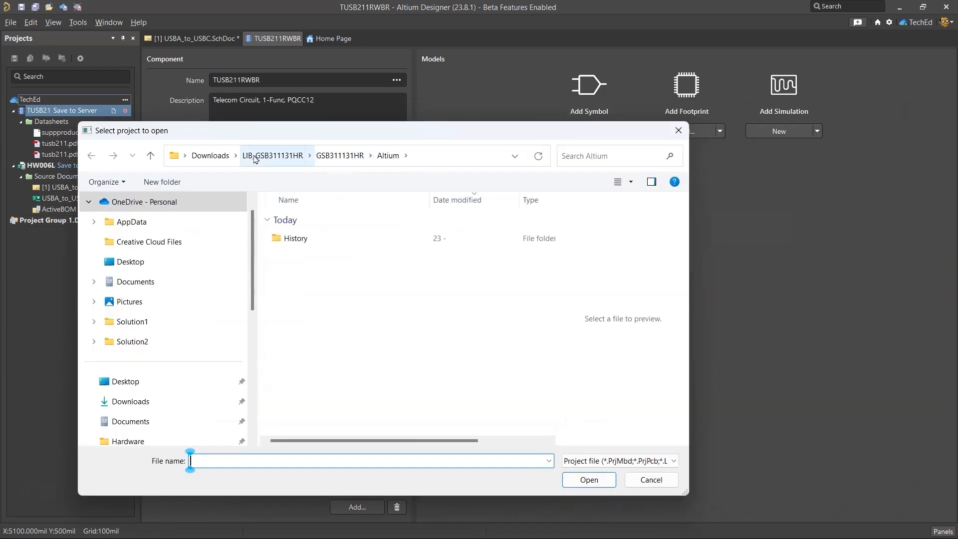
click(210, 155)
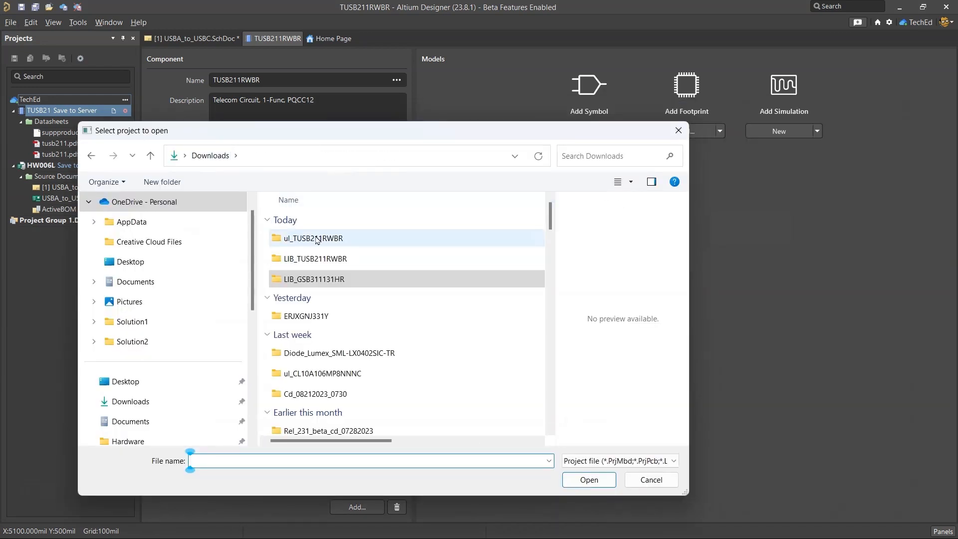
double_click(413, 244)
click(552, 401)
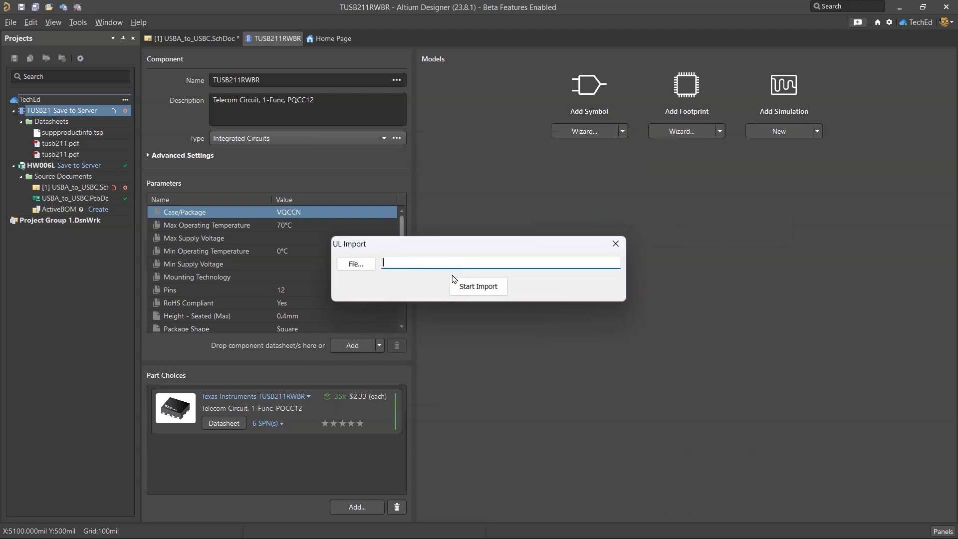
Load TUSB211RWBR.txt from the AltiumDesigner folder in the UL Import dialog and import the symbol and footprint.
click(355, 261)
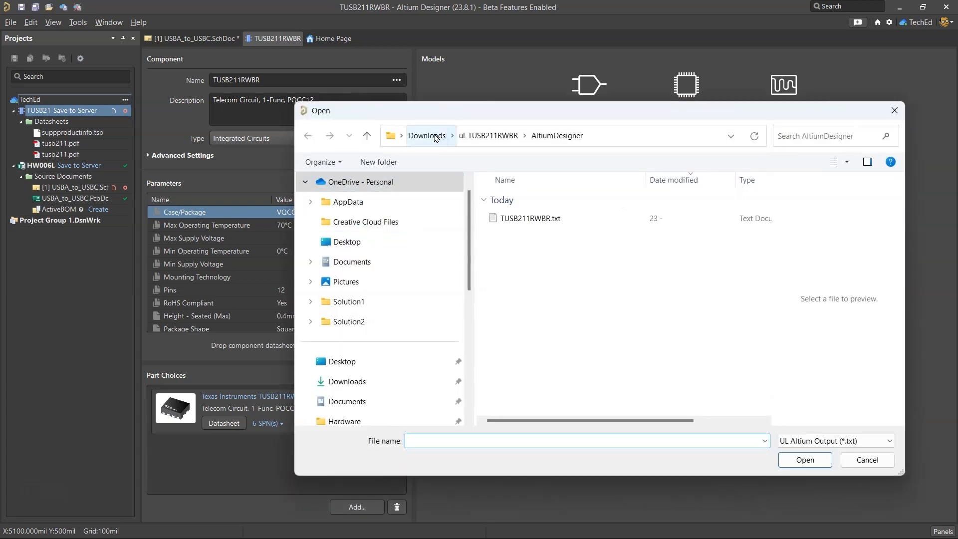
click(439, 137)
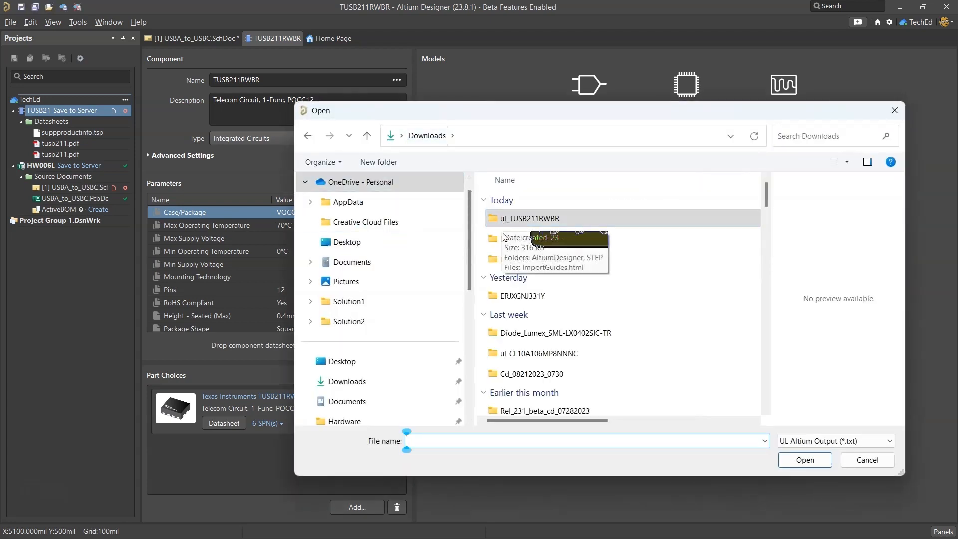
click(558, 226)
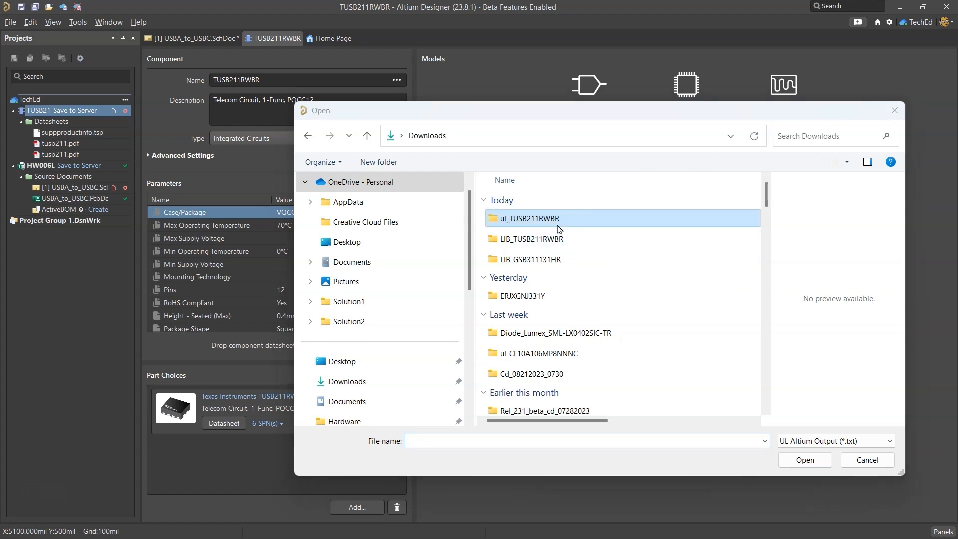
double_click(558, 224)
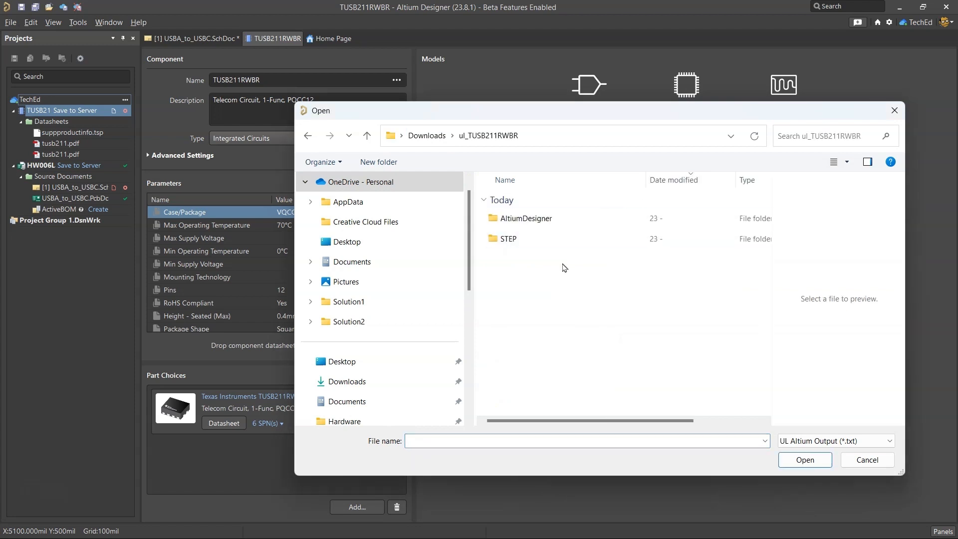
double_click(549, 218)
double_click(551, 219)
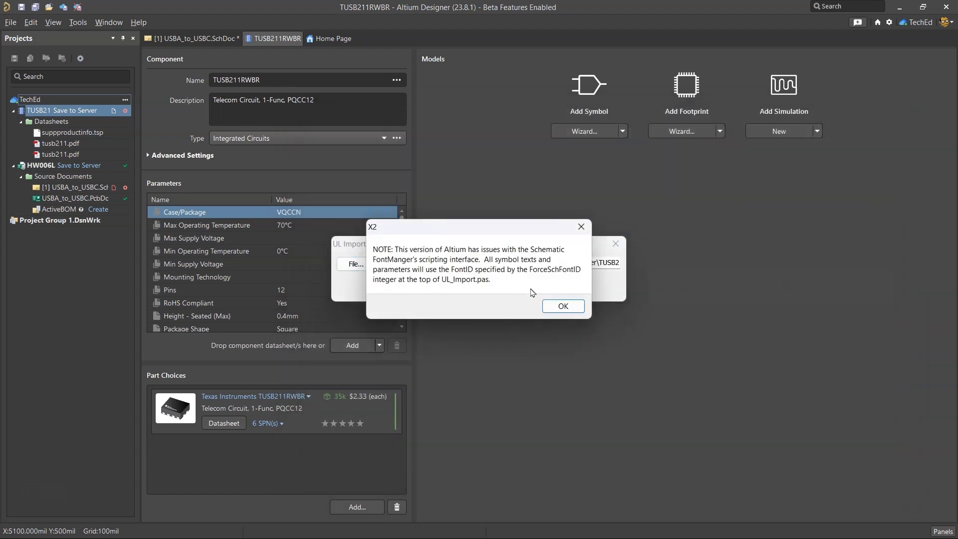
click(563, 306)
click(464, 294)
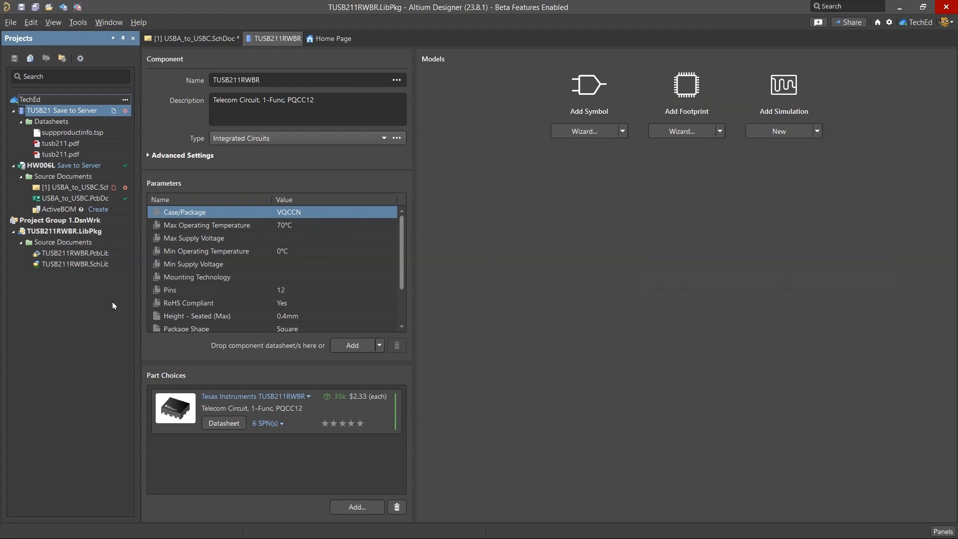
Open TUSB211RWBR.PcbLib and display the RWB0012A footprint in the editor.
double_click(76, 252)
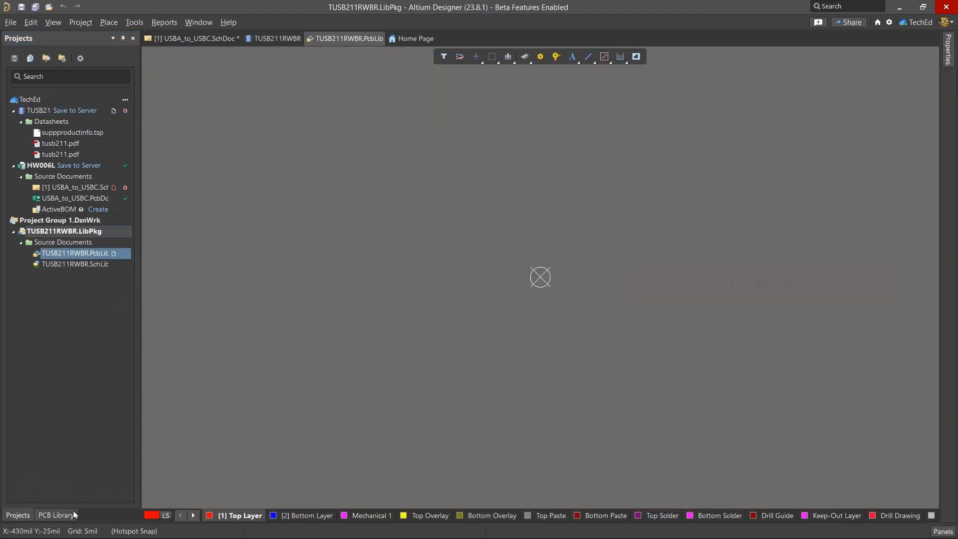
click(56, 515)
click(42, 159)
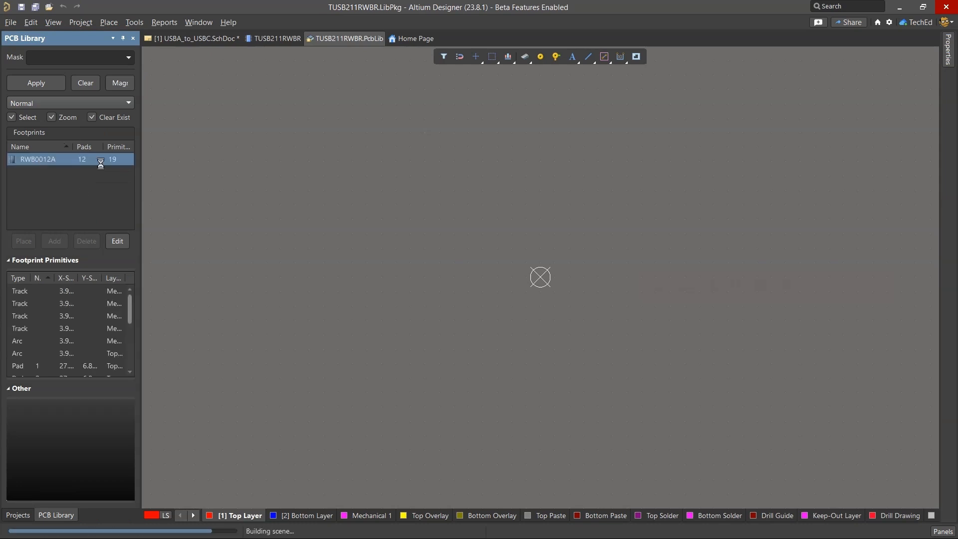
right_drag(372, 300, 479, 304)
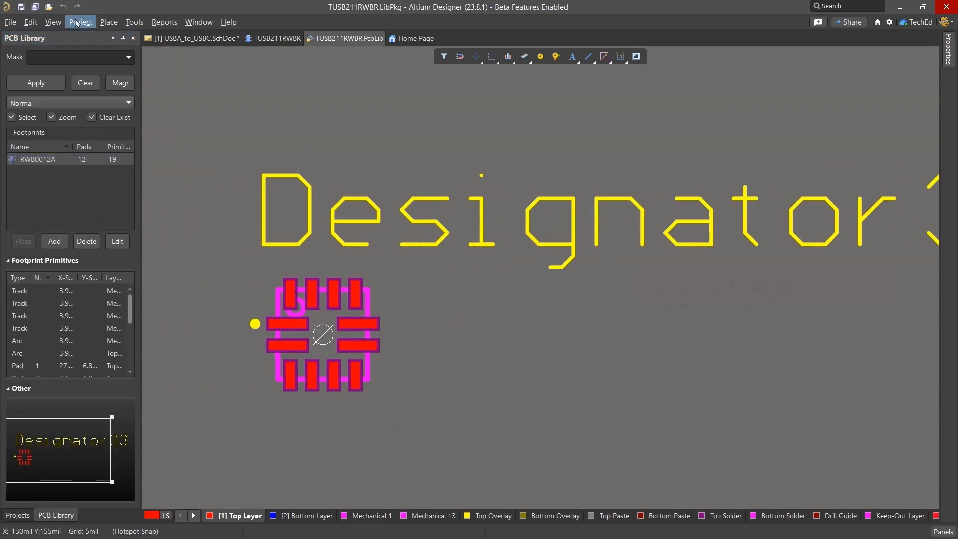
Switch the RWB0012A footprint to 3D layout mode and centre it in the view.
click(53, 22)
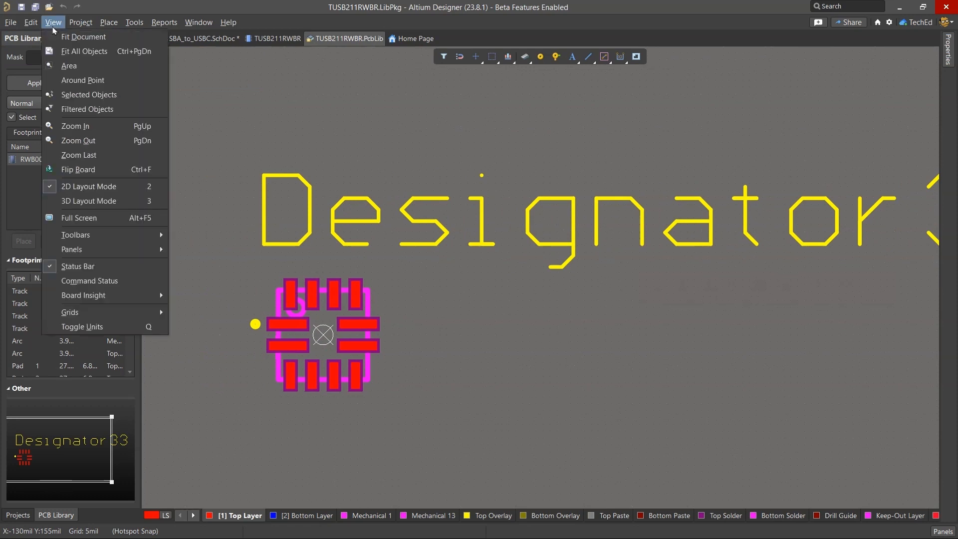
click(116, 200)
right_drag(337, 250, 476, 217)
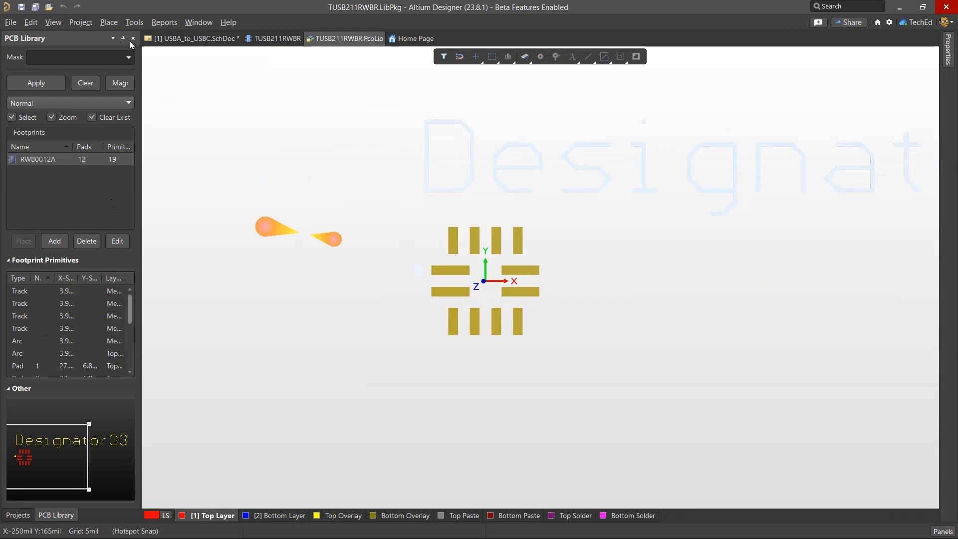
Place a 3D body on the footprint's origin, using the STEP model from the ul_TUSB211RWBR folder in Downloads.
click(109, 22)
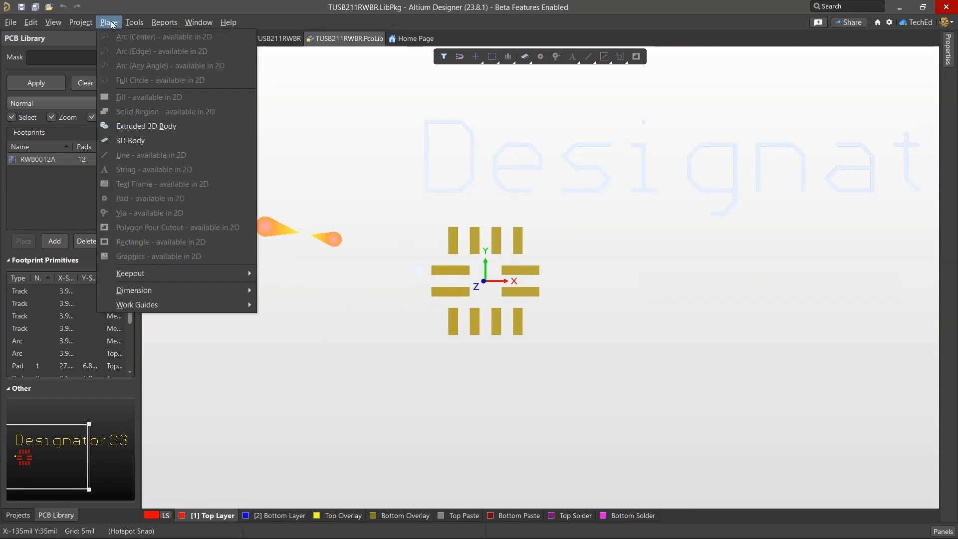
click(145, 140)
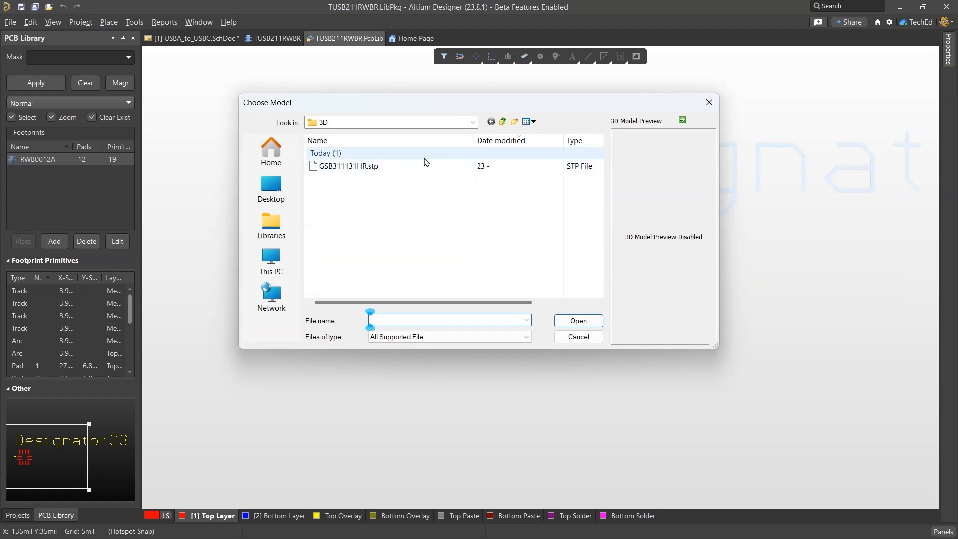
click(503, 121)
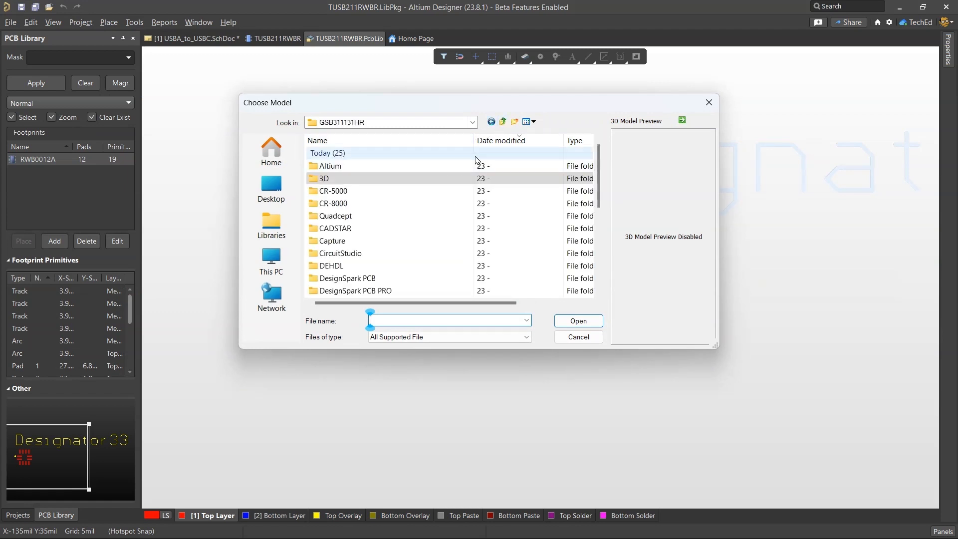
click(502, 121)
click(502, 121)
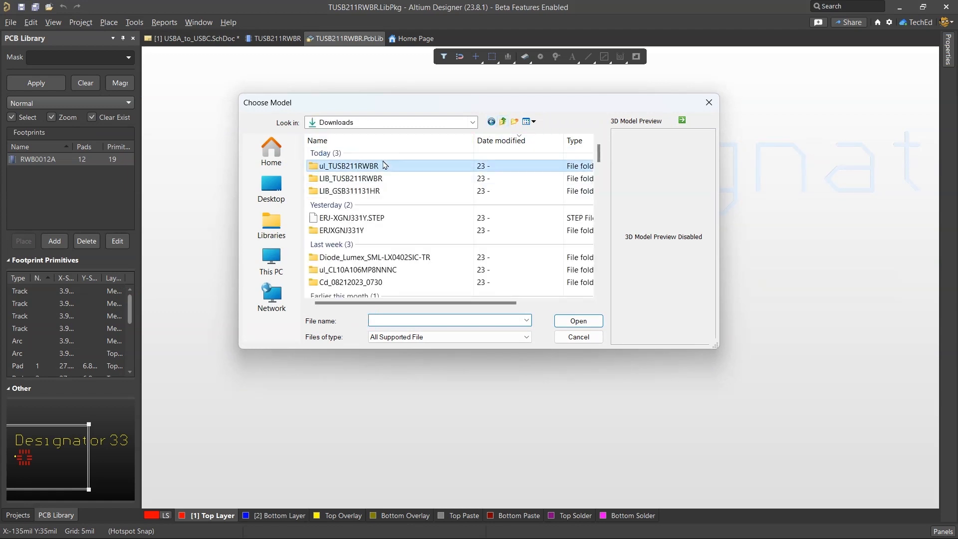
double_click(358, 165)
double_click(357, 179)
double_click(360, 167)
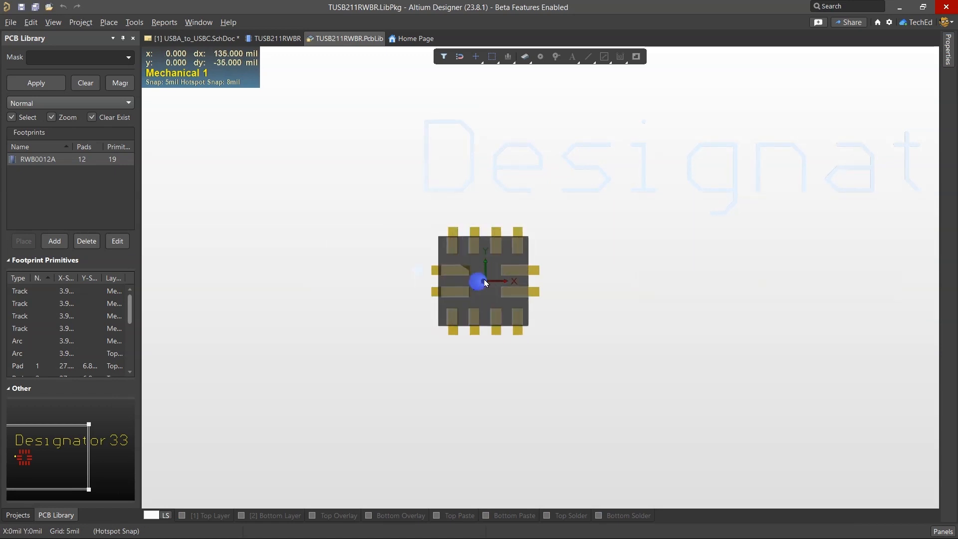
click(486, 283)
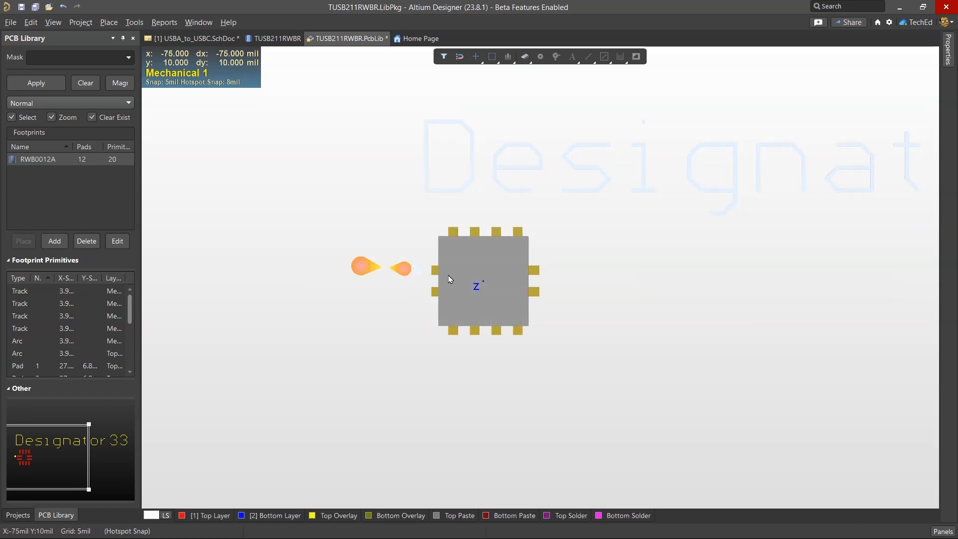
Examine the 3D body's fit on the pads from above and, with the board flipped, from below.
ctrl+scroll(448, 274, up, 3)
click(53, 22)
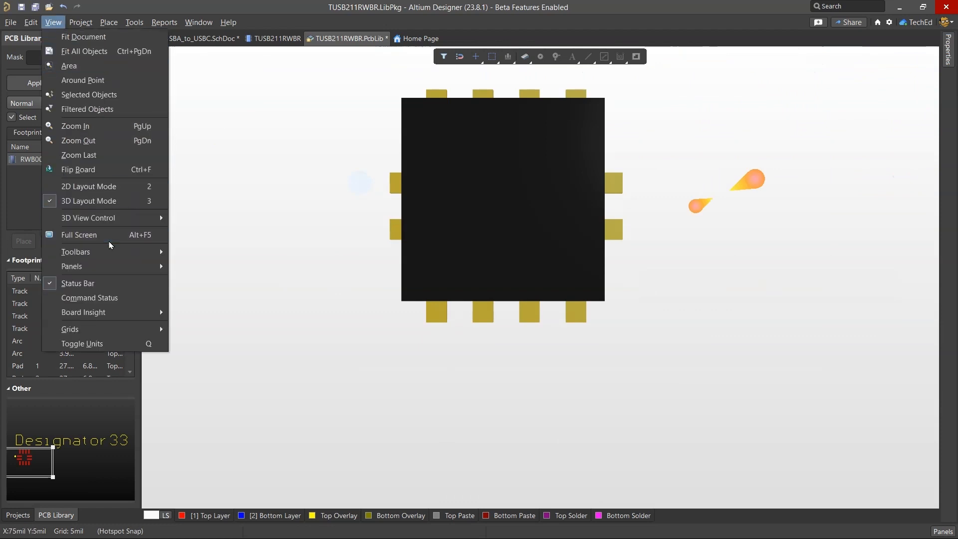
click(78, 170)
right_drag(231, 388, 440, 317)
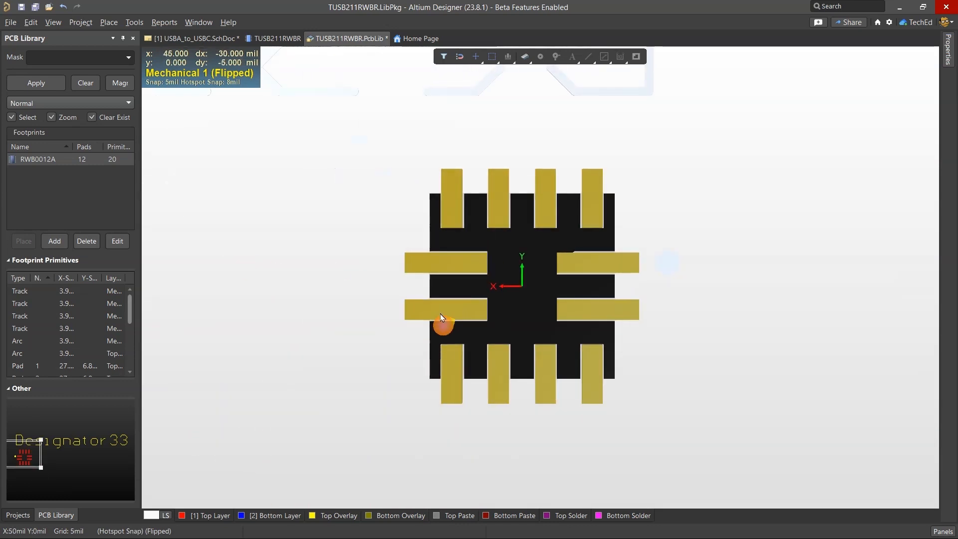
key(ctrl+f)
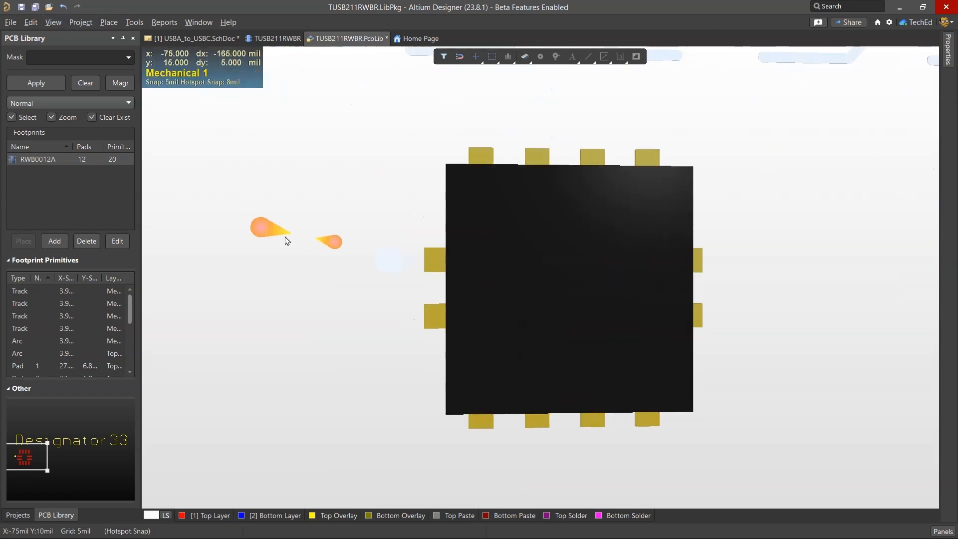
Return to 2D layout mode and examine the pad numbering and pin 1 marker of the footprint.
key(2)
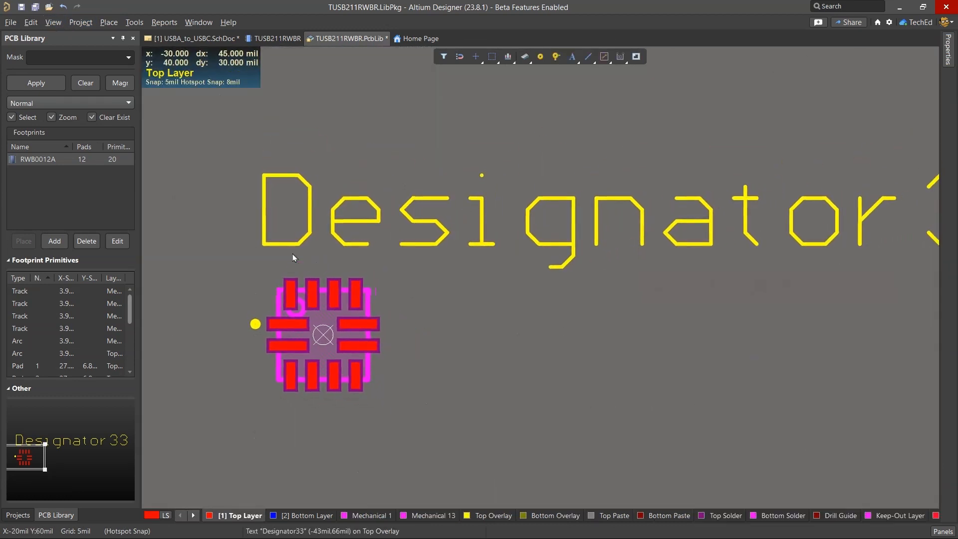
ctrl+scroll(324, 308, up, 5)
ctrl+scroll(324, 308, up, 3)
right_drag(322, 299, 569, 101)
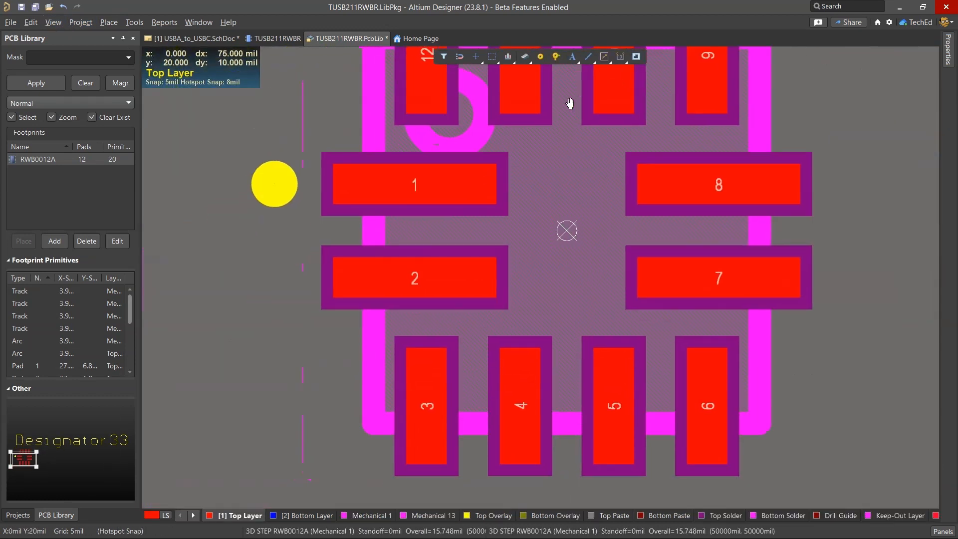
right_drag(458, 177, 434, 229)
ctrl+scroll(400, 230, down, 4)
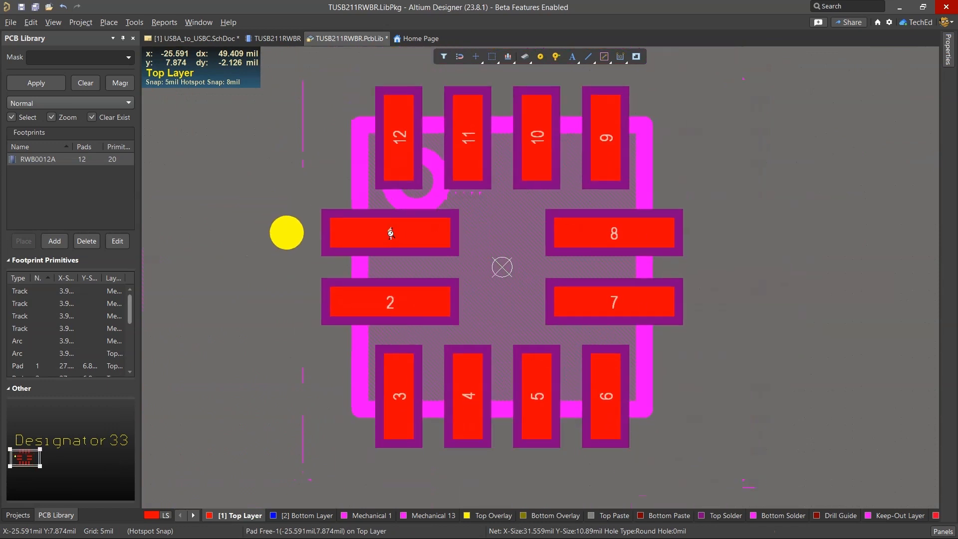
Save TUSB211RWBR.PcbLib and open TUSB211RWBR.SchLib from the library package's source documents.
right_click(351, 37)
click(387, 100)
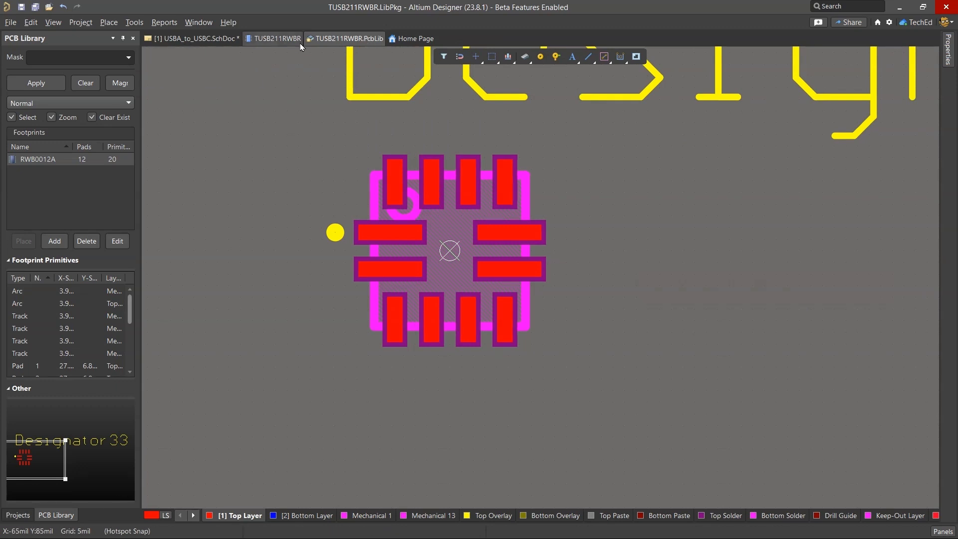
click(18, 514)
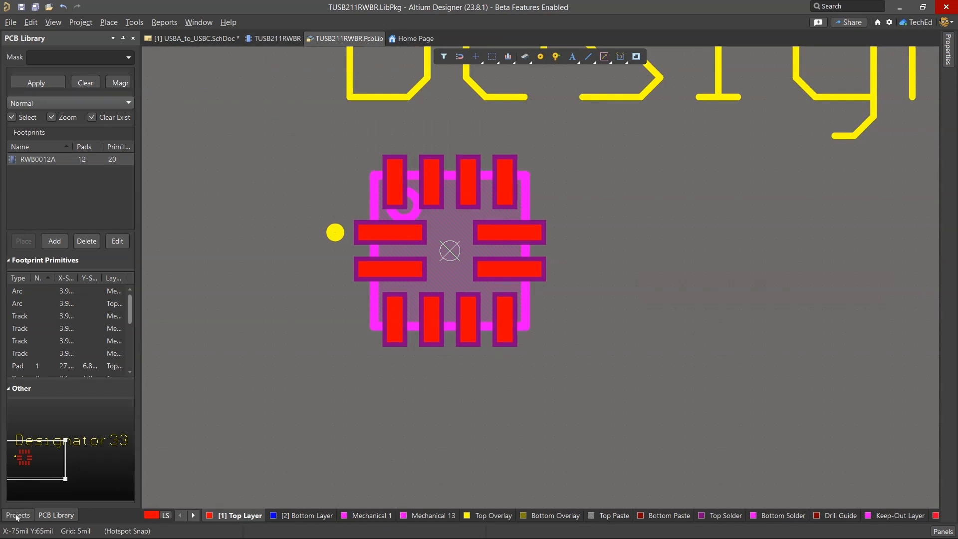
double_click(75, 264)
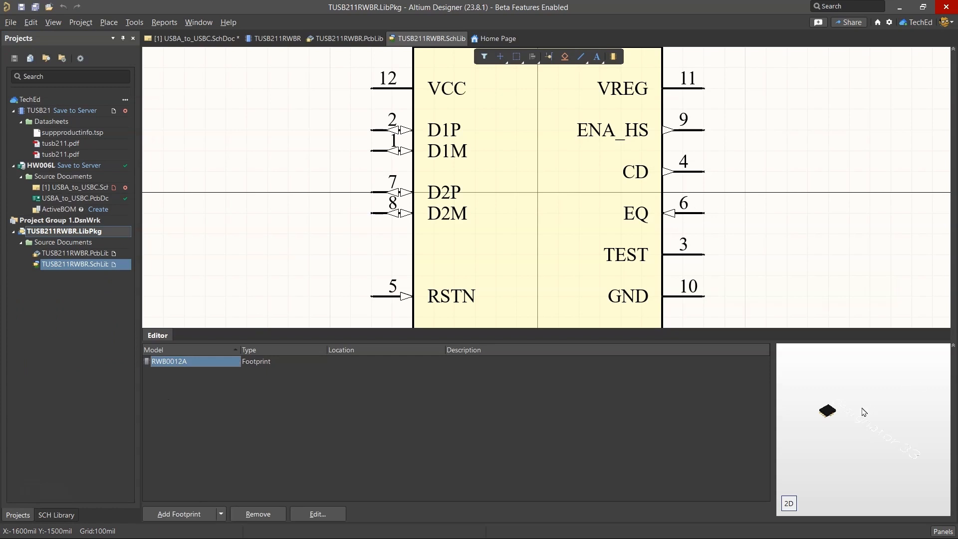
Examine the linked RWB0012A footprint model in the symbol's preview, in both 3D and 2D.
scroll(823, 410, up, 3)
right_drag(820, 377, 864, 477)
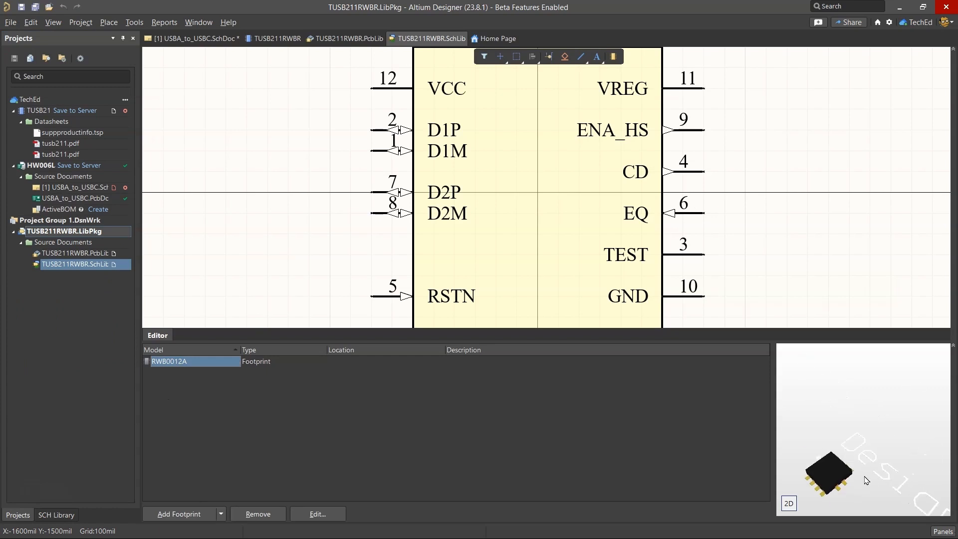
right_drag(834, 431, 852, 402)
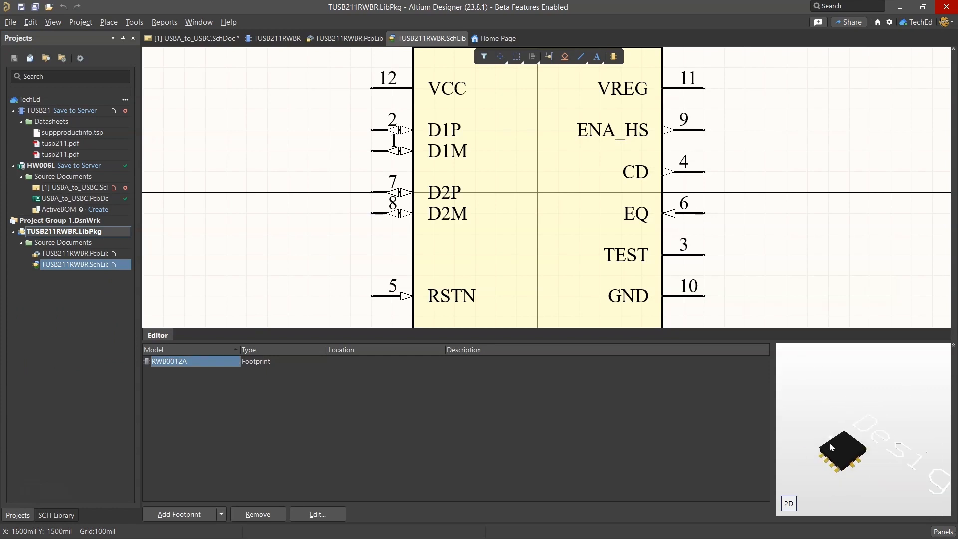
right_drag(832, 438, 888, 476)
click(788, 503)
click(789, 503)
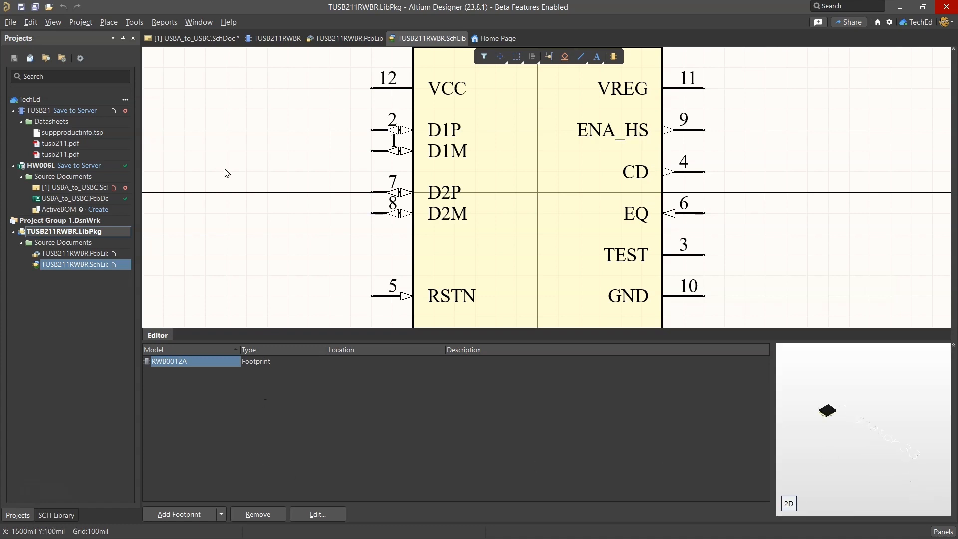
ctrl+scroll(356, 167, down, 3)
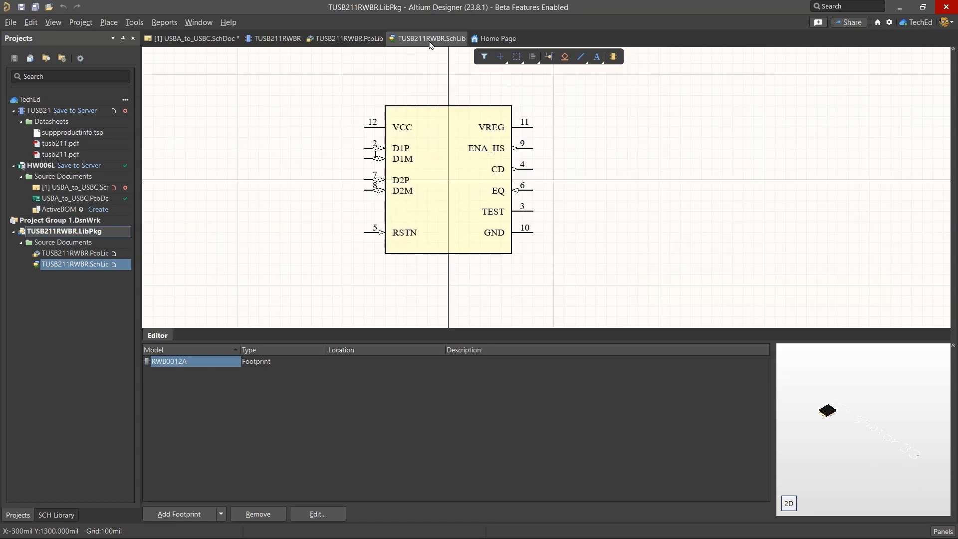
right_click(430, 43)
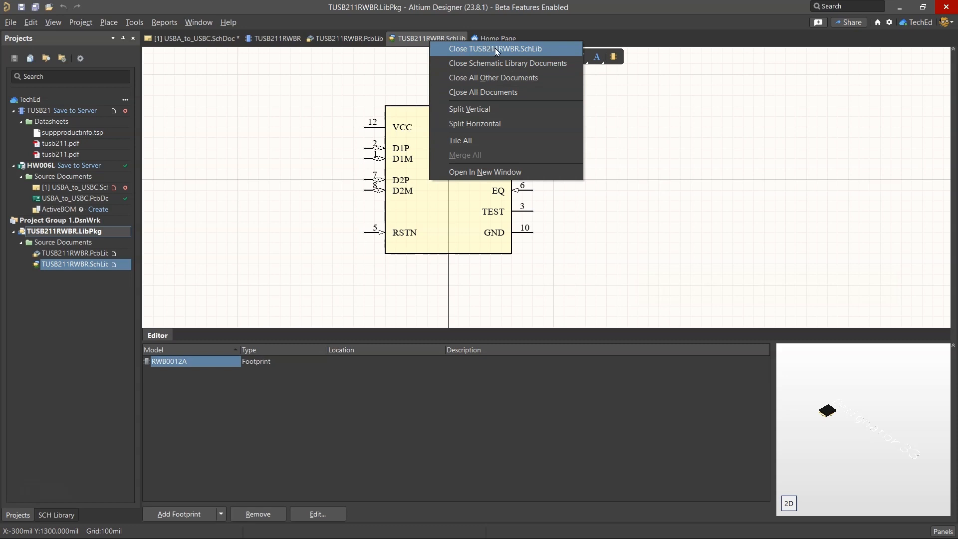
click(408, 37)
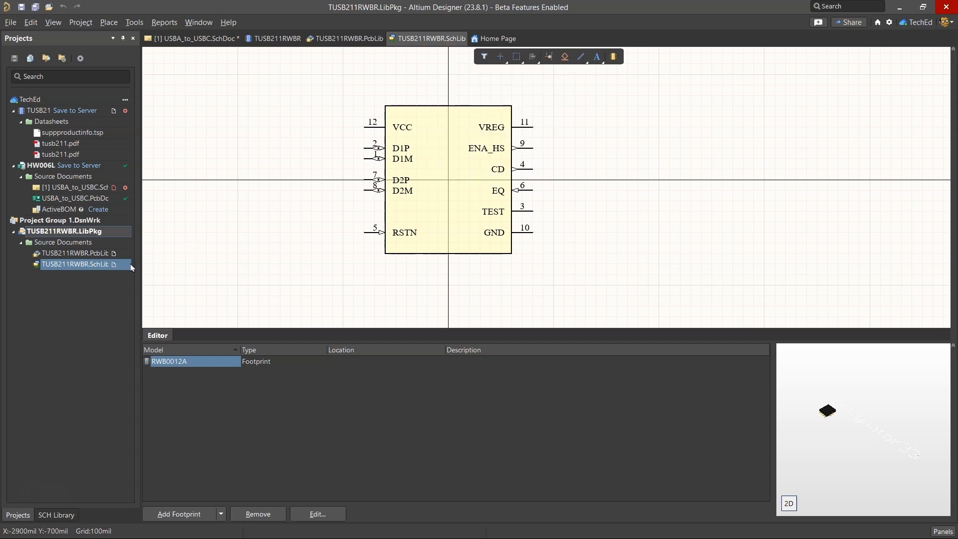
Open TUSB211RWBR.PcbLib from the project and launch the Library Importer for it.
double_click(70, 254)
right_click(75, 253)
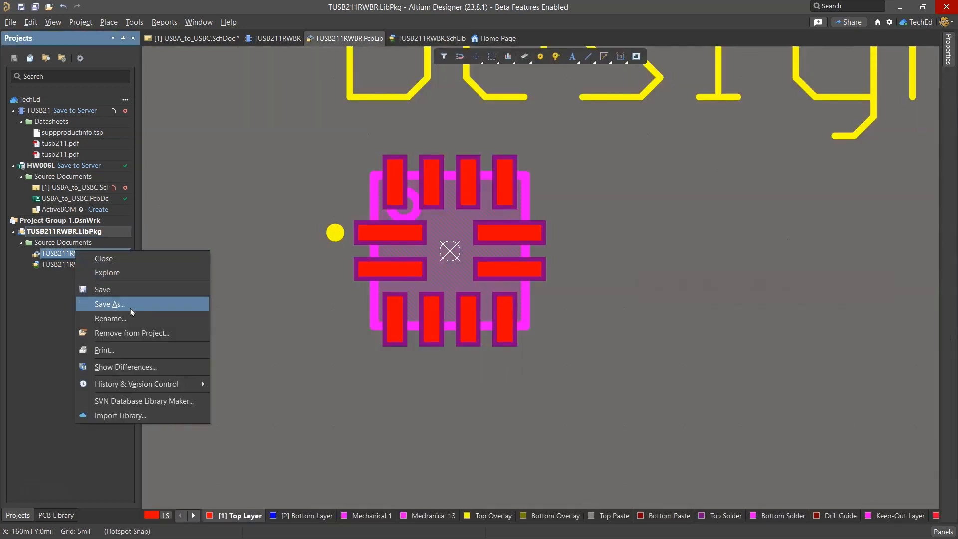
click(147, 416)
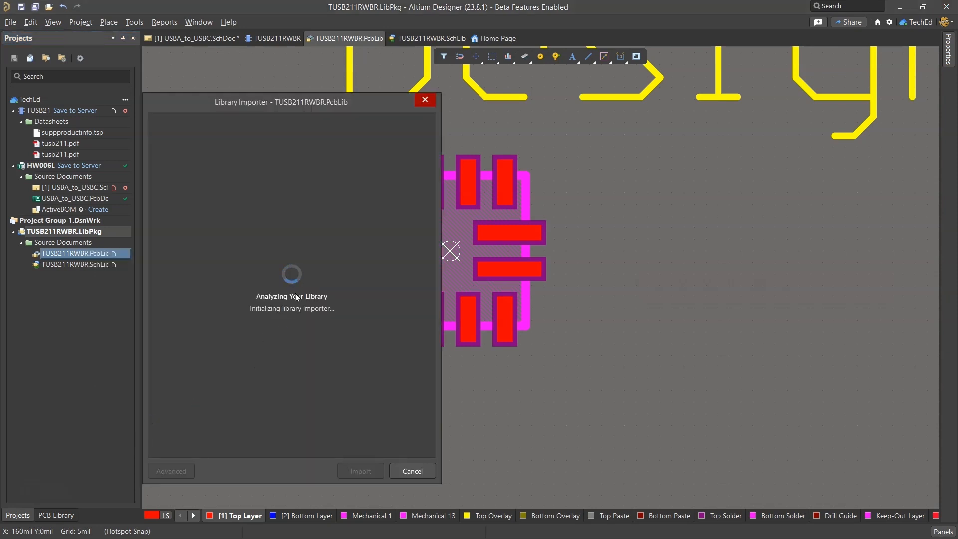
Display TUSB211RWBR.SchLib and check the library import option available for it.
double_click(69, 264)
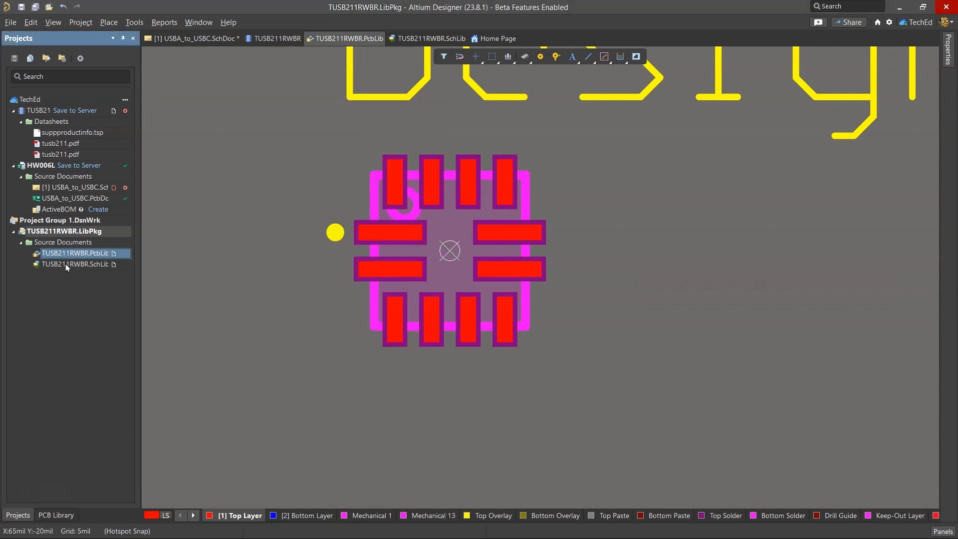
right_click(70, 266)
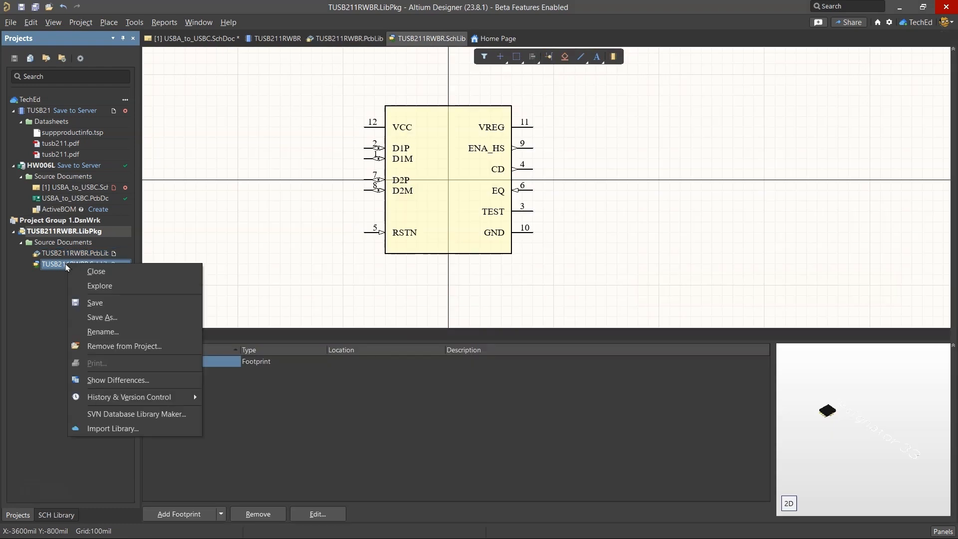
click(374, 176)
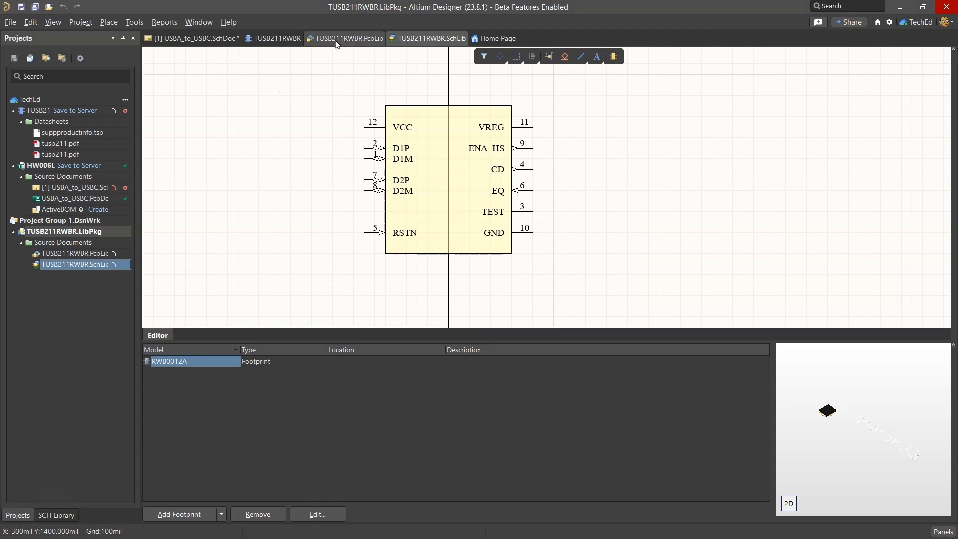
Attach the existing TUSB211RWBR symbol from the workspace's Symbols folder to the TUSB211RWBR component.
click(275, 39)
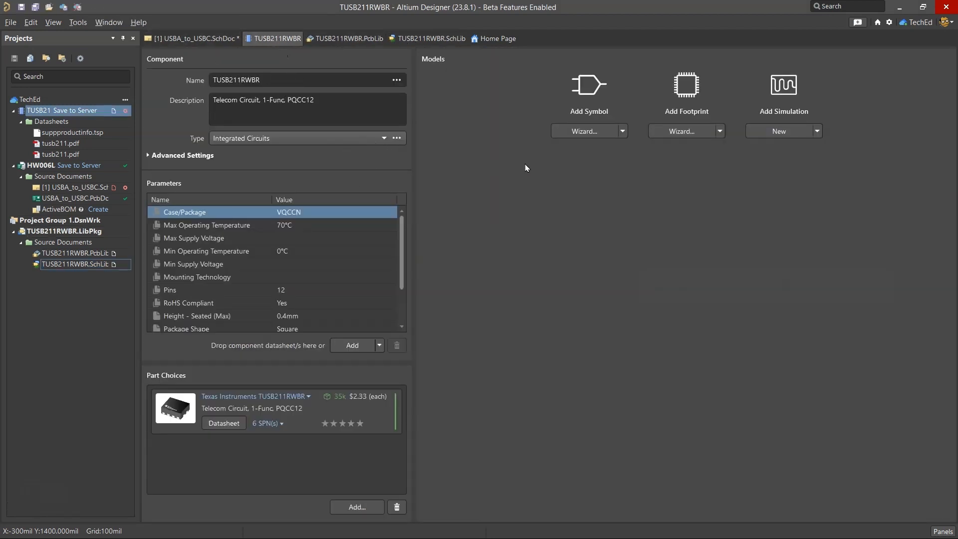
click(623, 132)
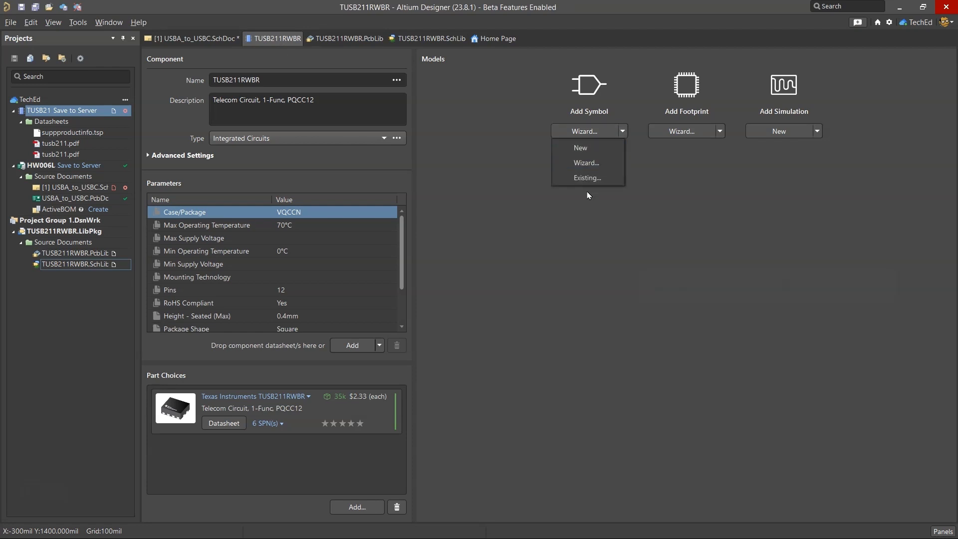
click(593, 178)
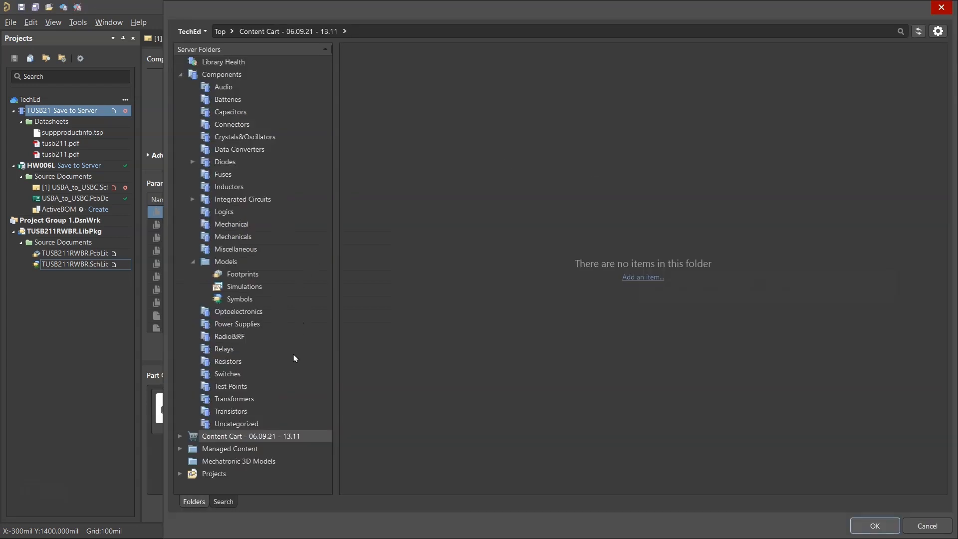
click(242, 301)
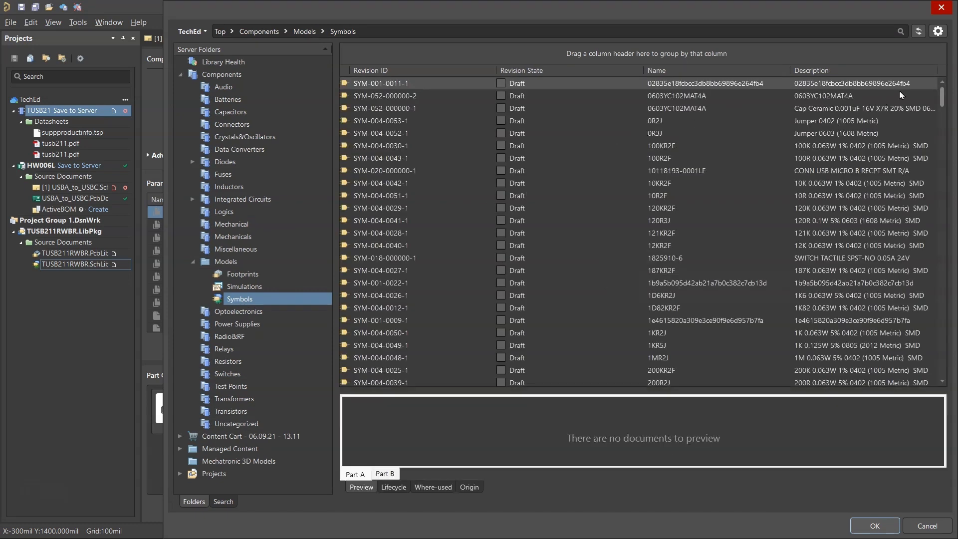
click(938, 31)
click(673, 86)
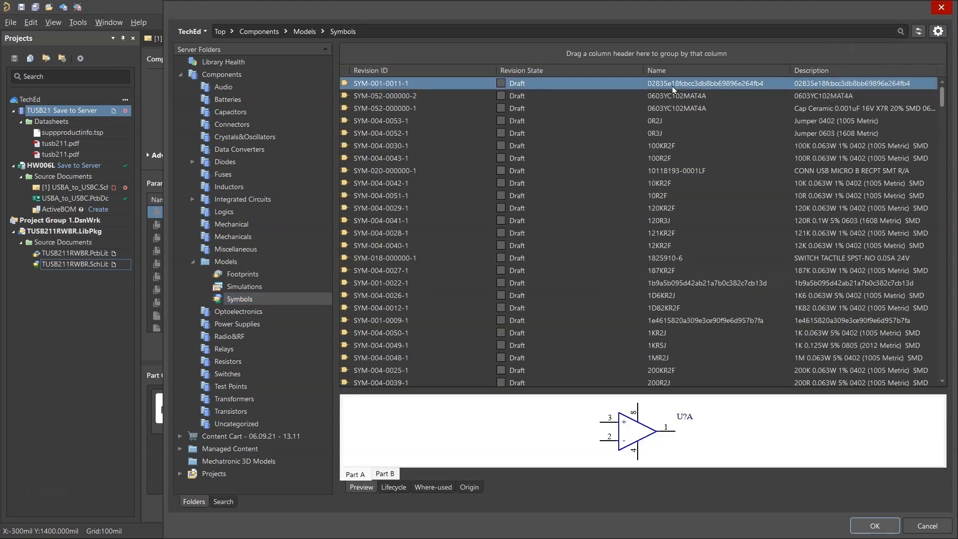
drag(949, 101, 956, 381)
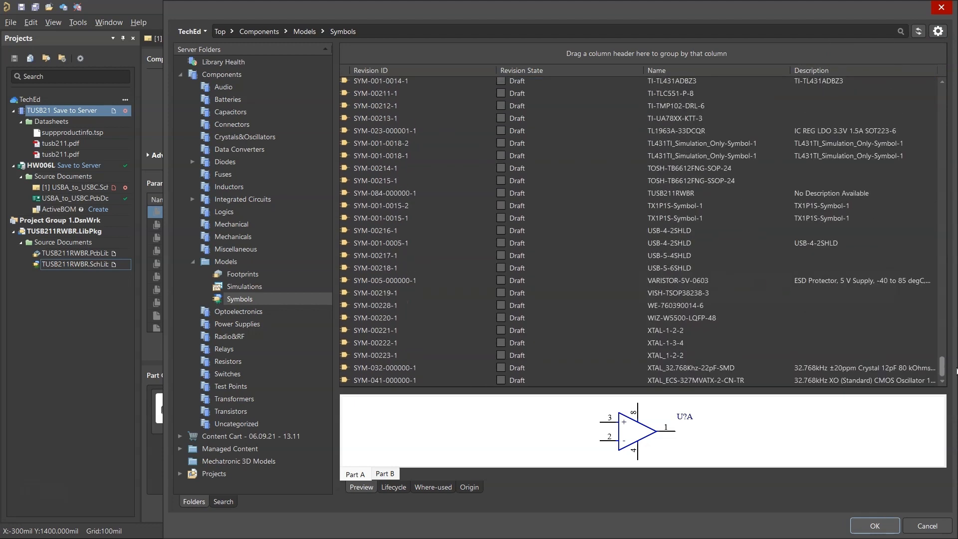
click(681, 195)
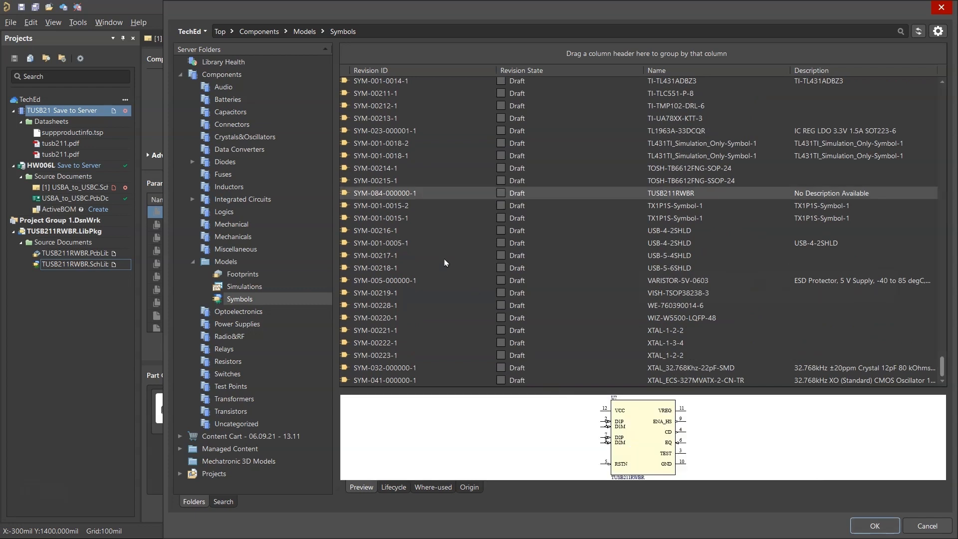
key(Return)
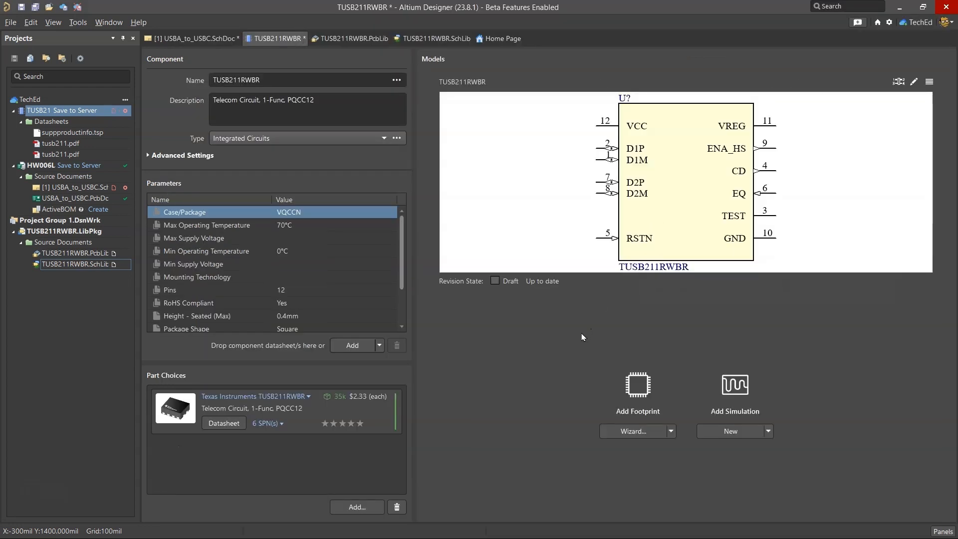
Browse the workspace's existing footprints and look up the required footprint's name in TUSB211RWBR.PcbLib.
click(671, 431)
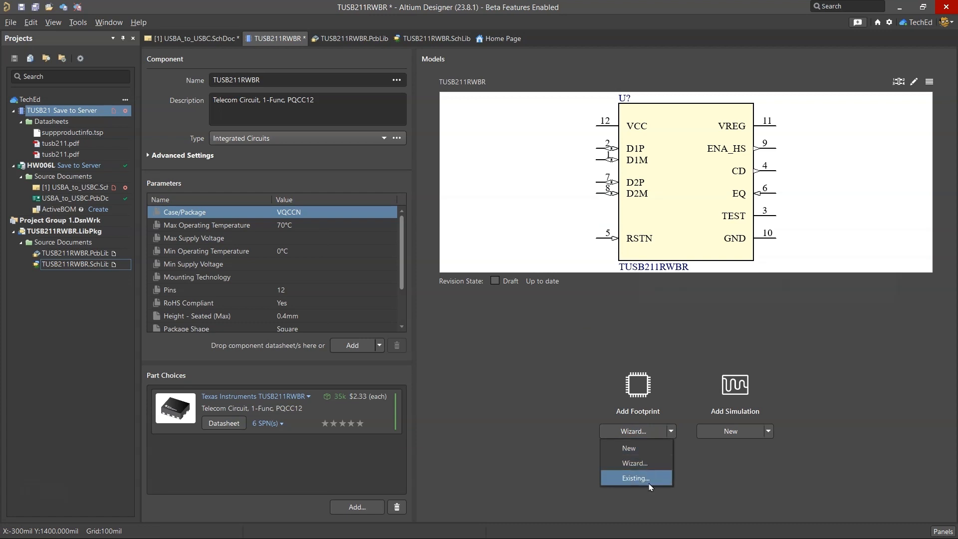
click(635, 478)
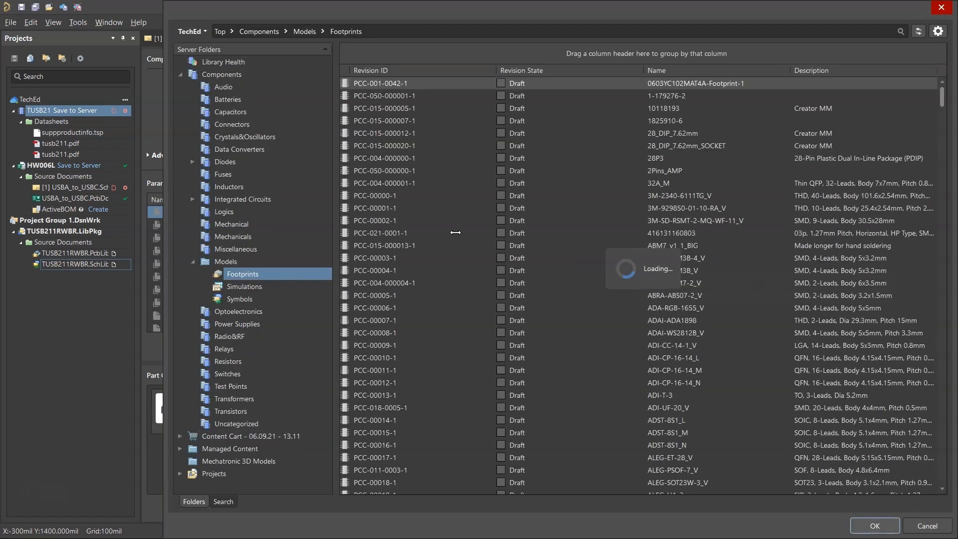
drag(942, 95, 947, 357)
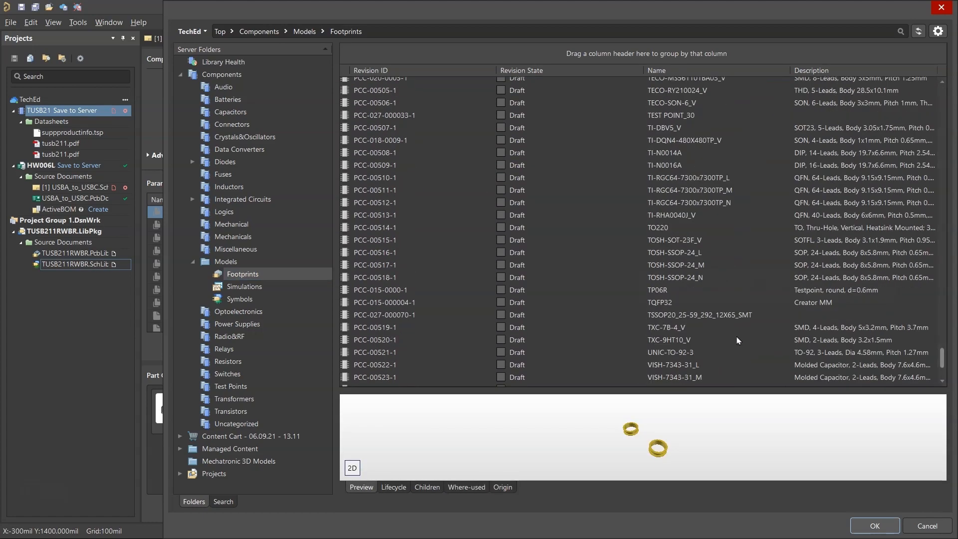
scroll(737, 340, up, 1)
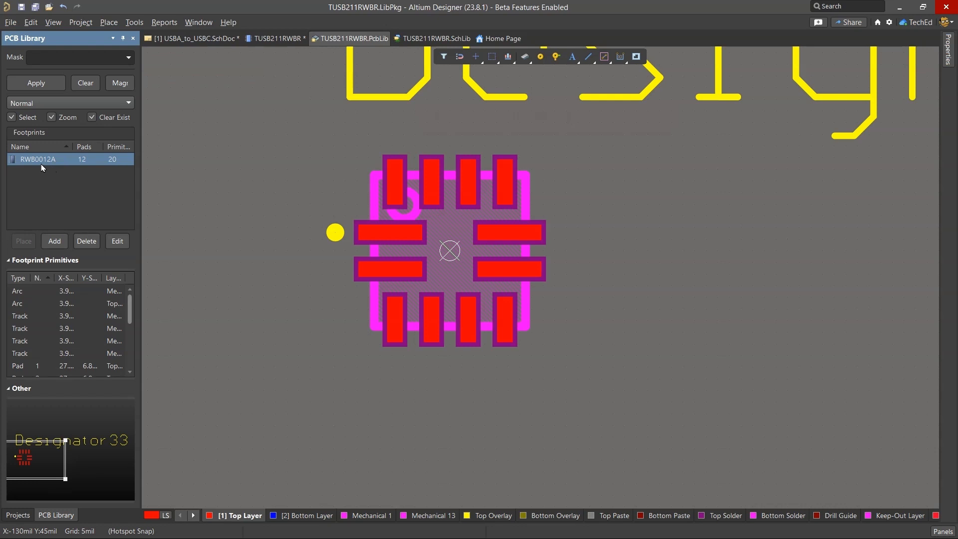
Attach the existing RWB0012A footprint from the workspace's Footprints folder to the TUSB211RWBR component.
click(280, 38)
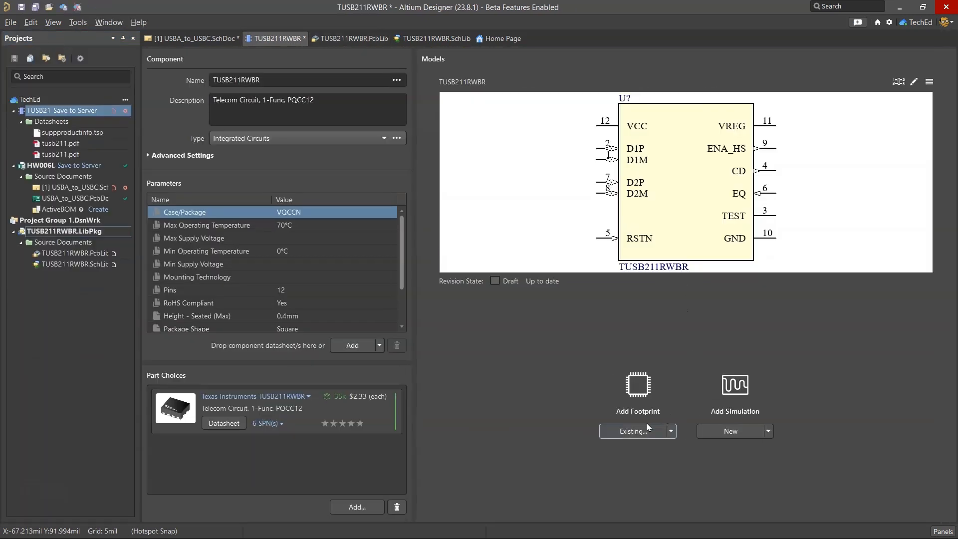
click(649, 432)
drag(942, 97, 955, 327)
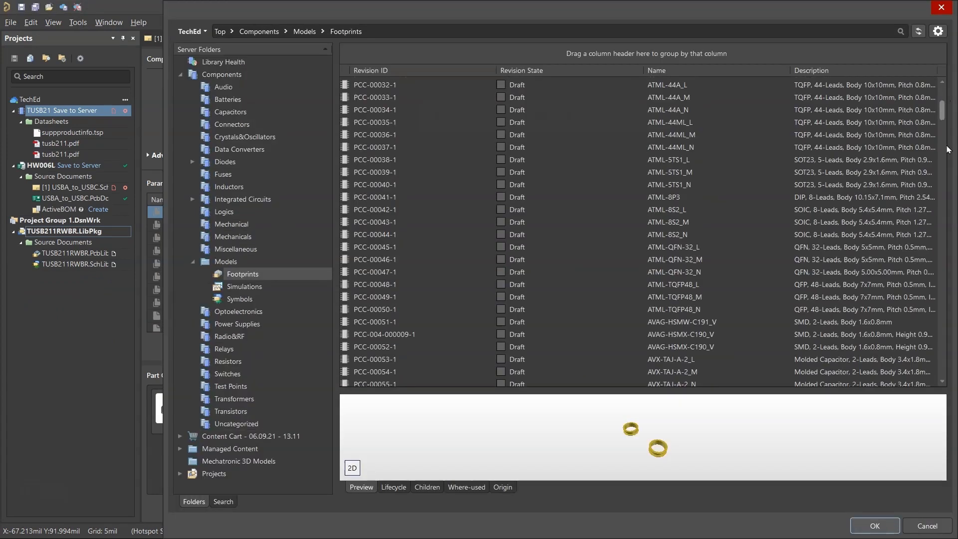
click(666, 223)
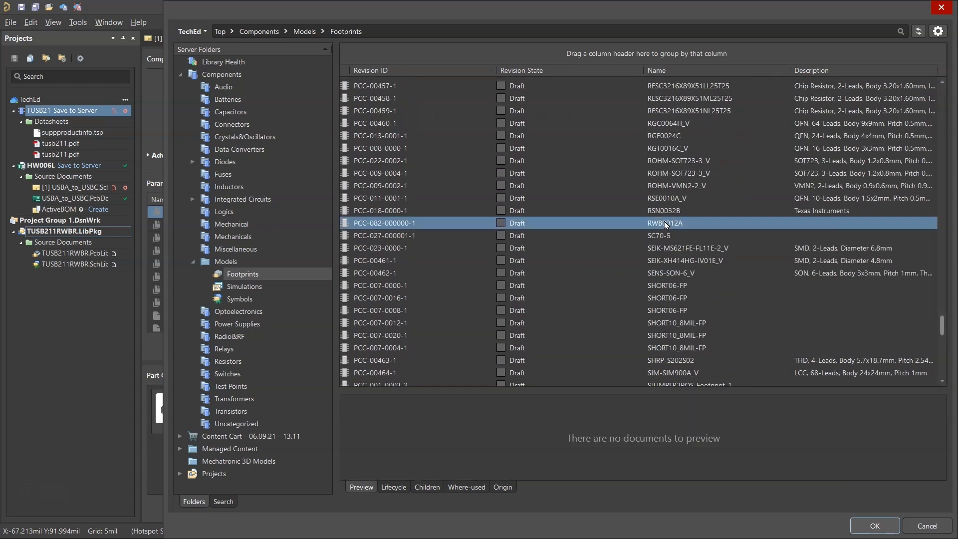
click(859, 527)
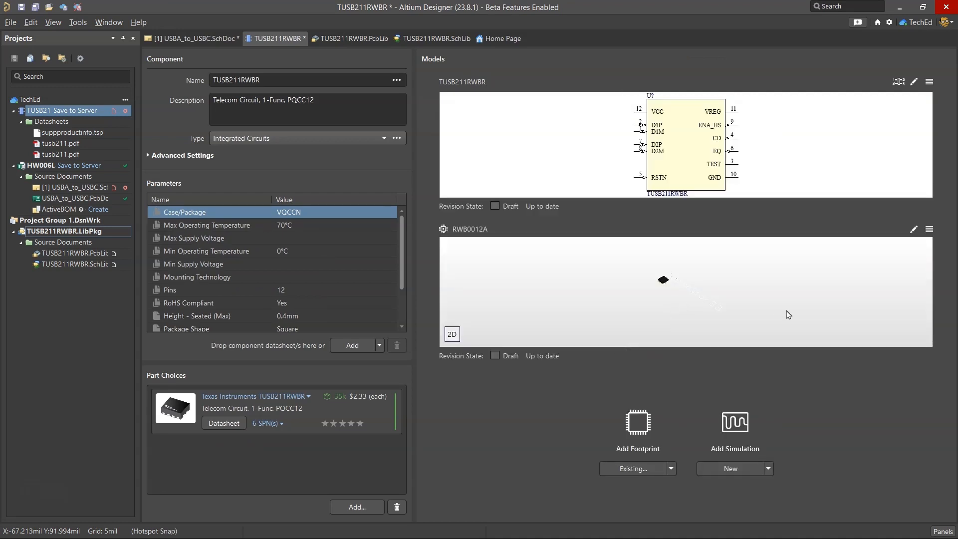
Edit the component's RWB0012A footprint as a shared model and delete its Designator33 text.
click(914, 230)
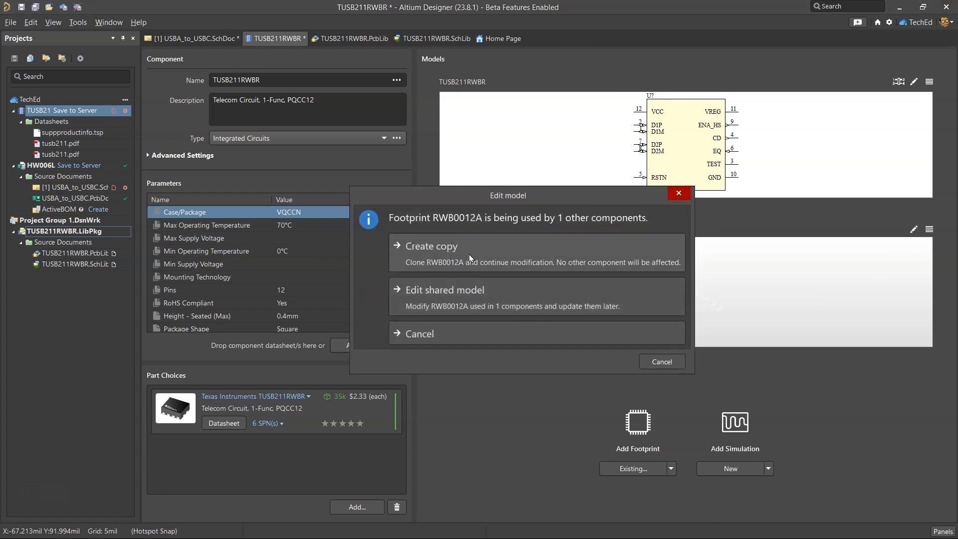
click(490, 284)
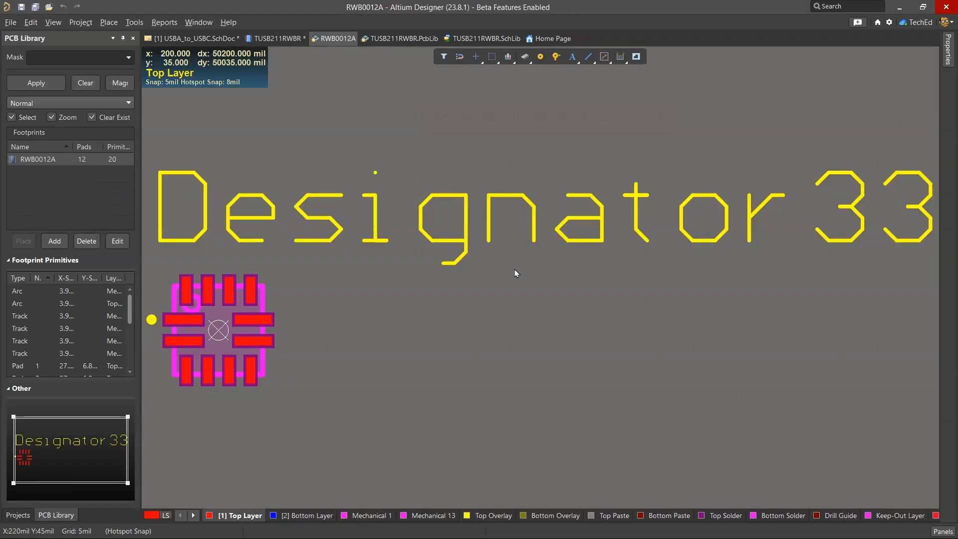
ctrl+scroll(521, 270, down, 2)
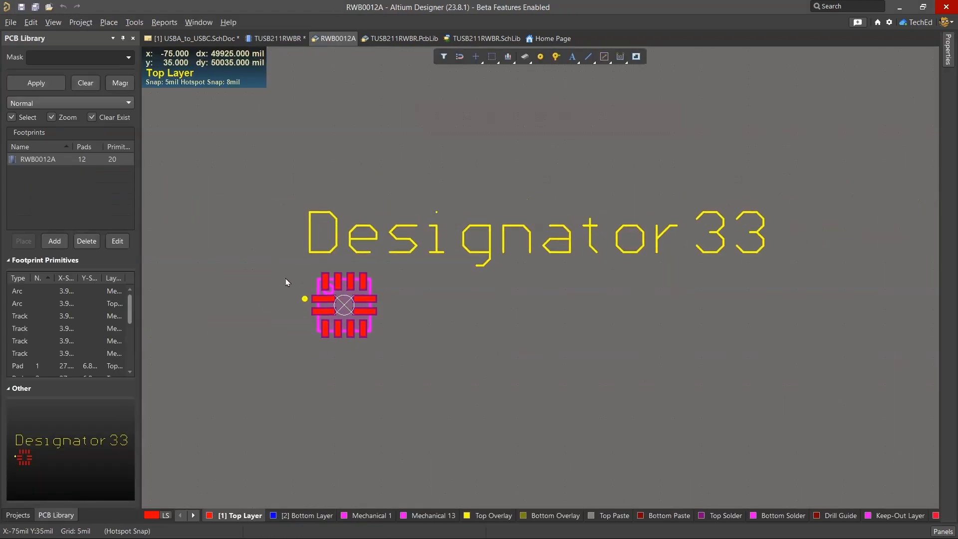
ctrl+scroll(288, 281, up, 4)
click(461, 196)
ctrl+scroll(508, 197, down, 2)
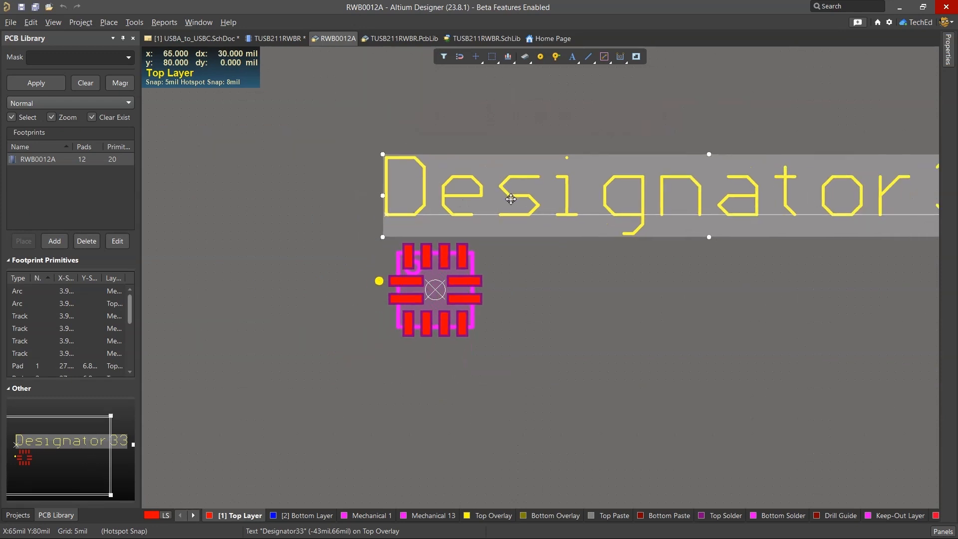
key(Delete)
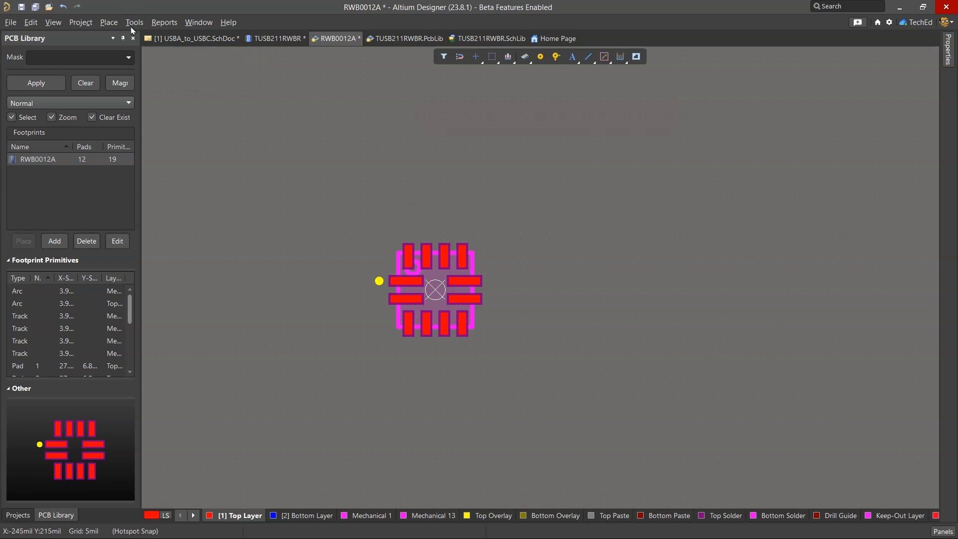
Start a new text string in the footprint on the Top Overlay layer using the .Designator special string.
click(572, 59)
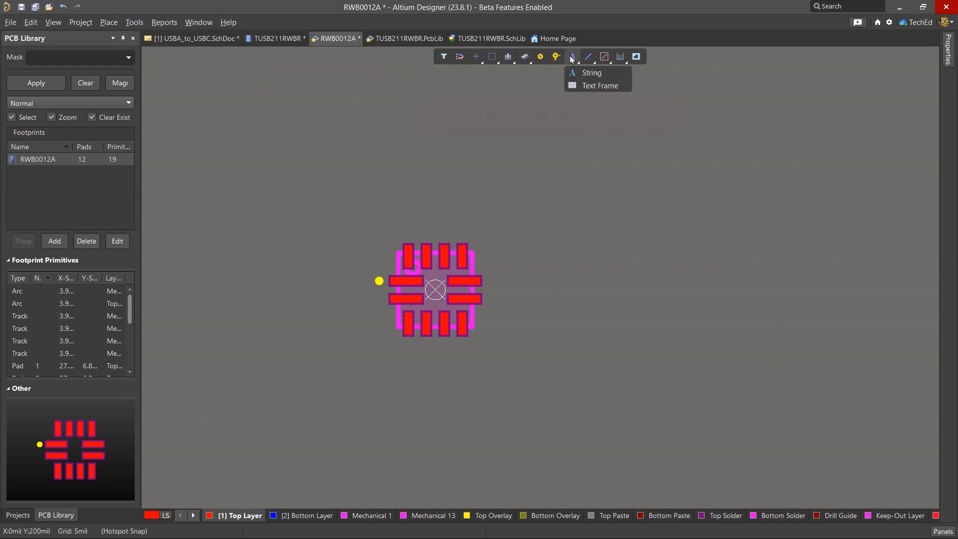
click(588, 73)
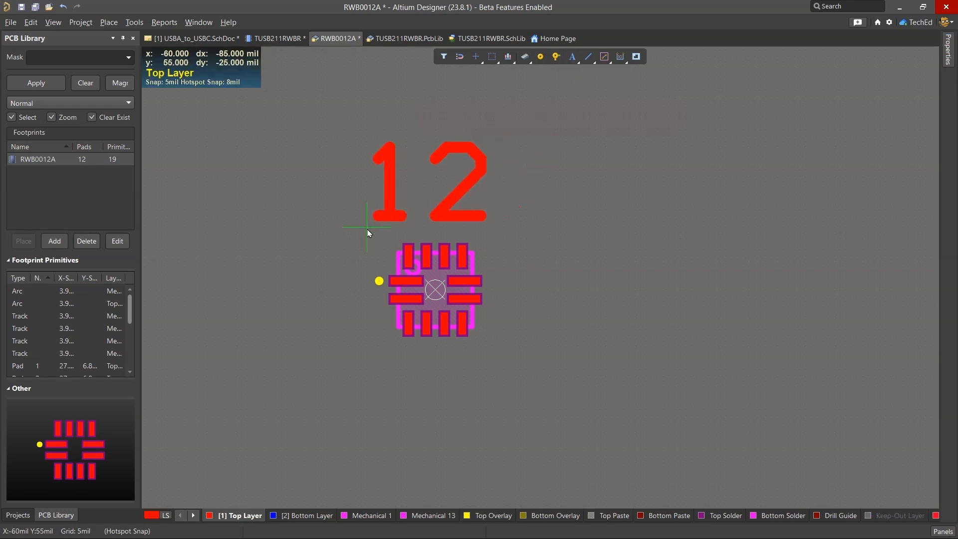
key(Tab)
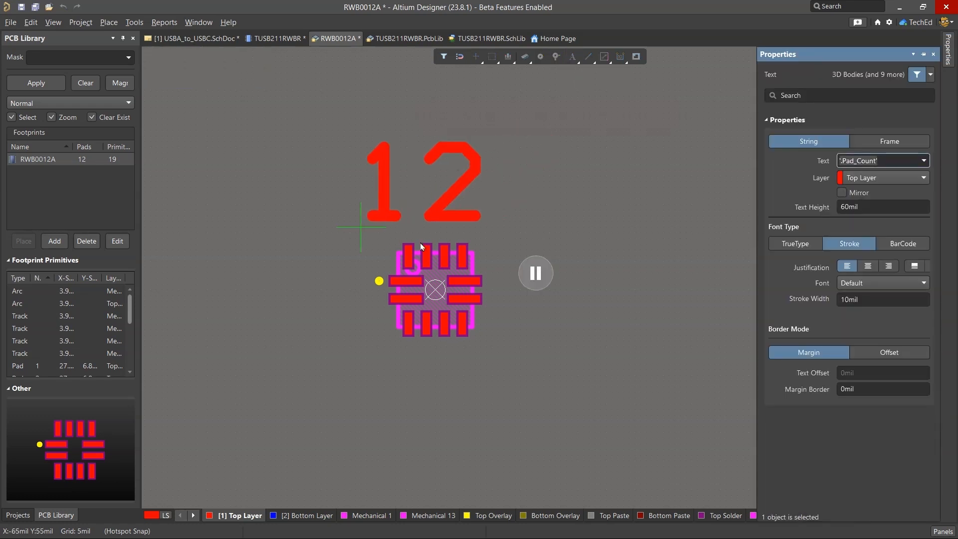
click(895, 178)
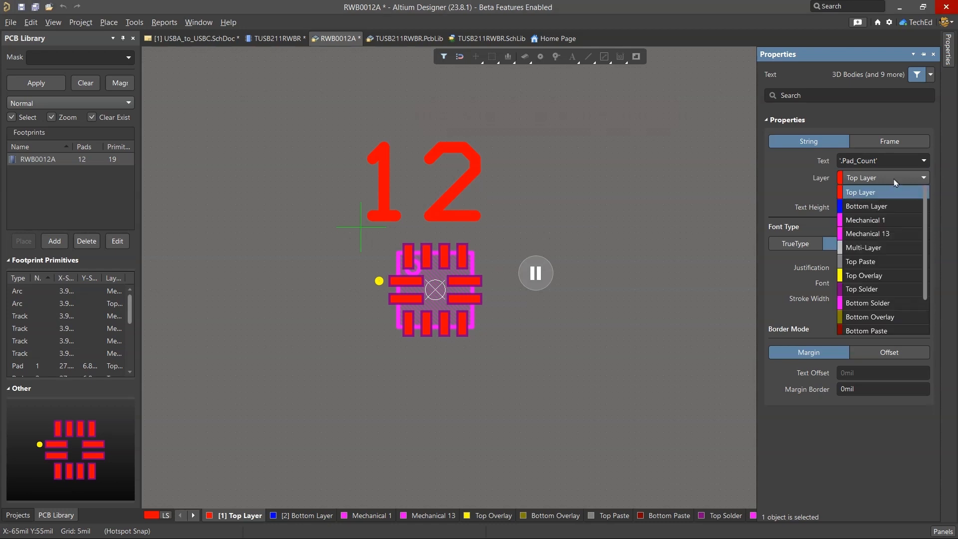
click(876, 271)
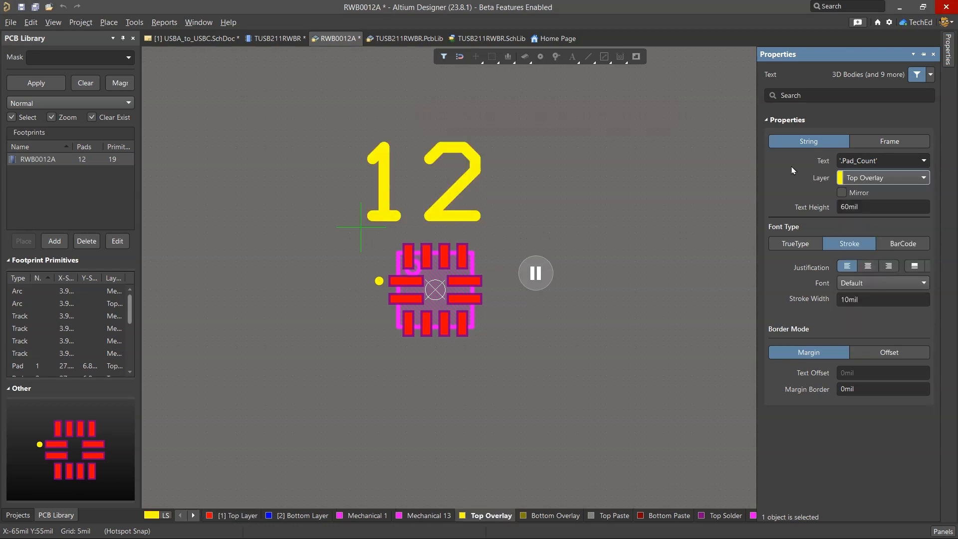
click(924, 160)
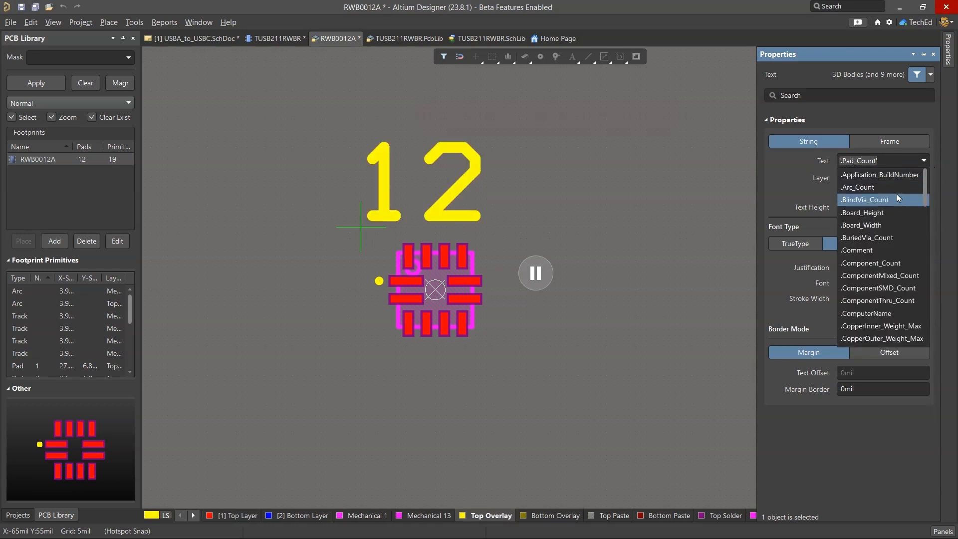
scroll(887, 269, down, 2)
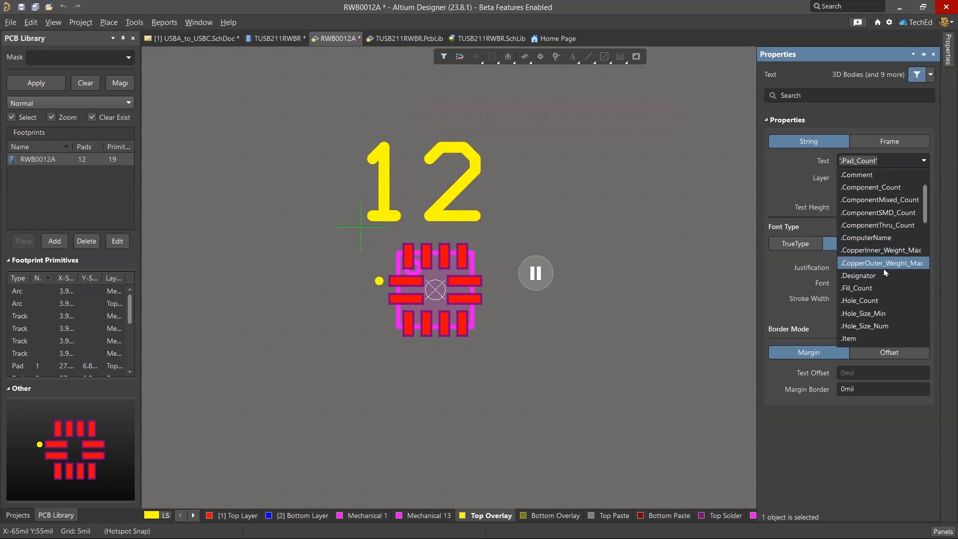
click(886, 276)
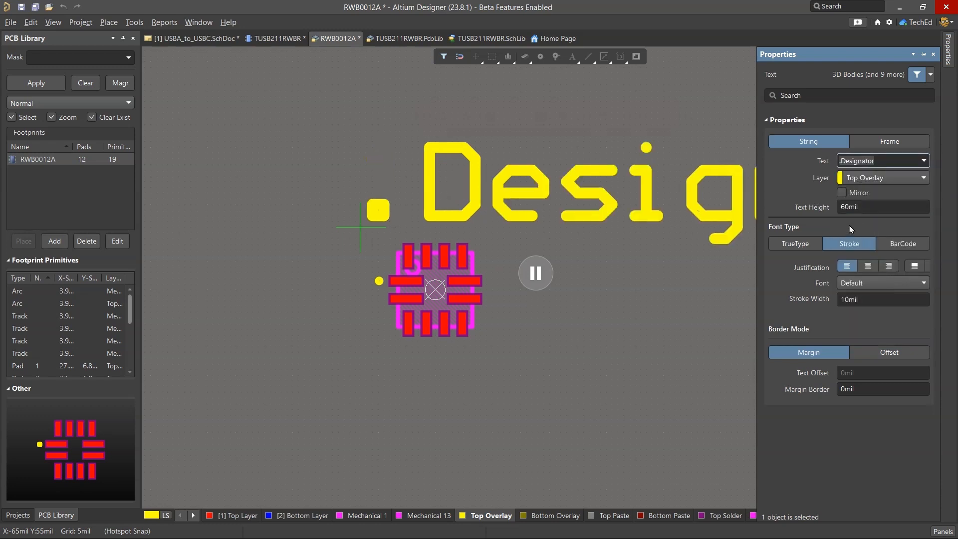
Set the designator string's height to 30 mil and place it just above the pads at about X -55, Y 40 mil.
click(872, 206)
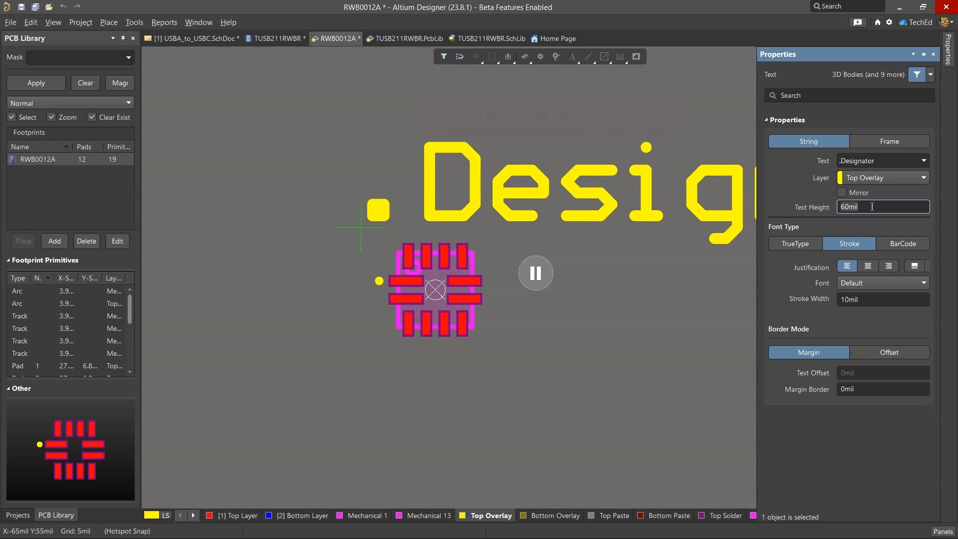
click(872, 206)
drag(849, 208, 828, 208)
text(30)
key(Return)
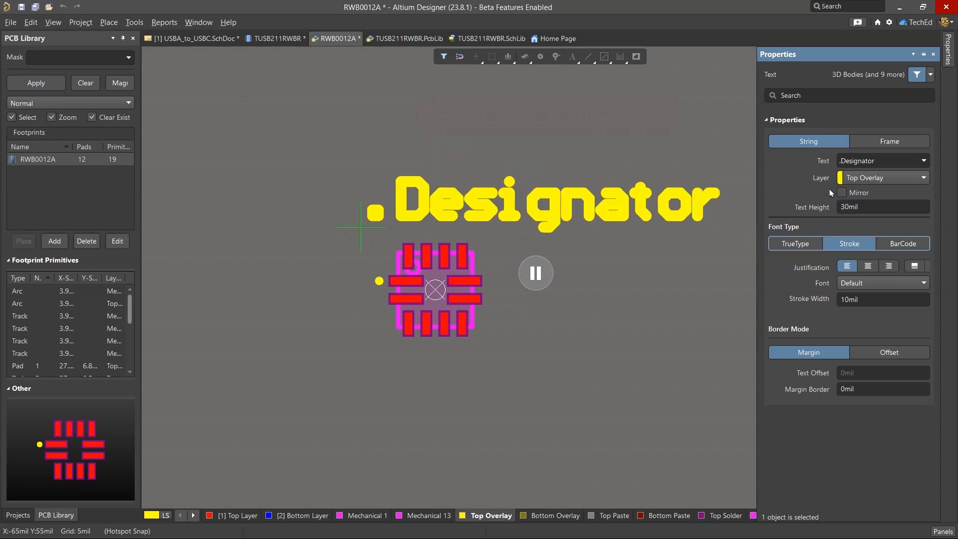
click(536, 273)
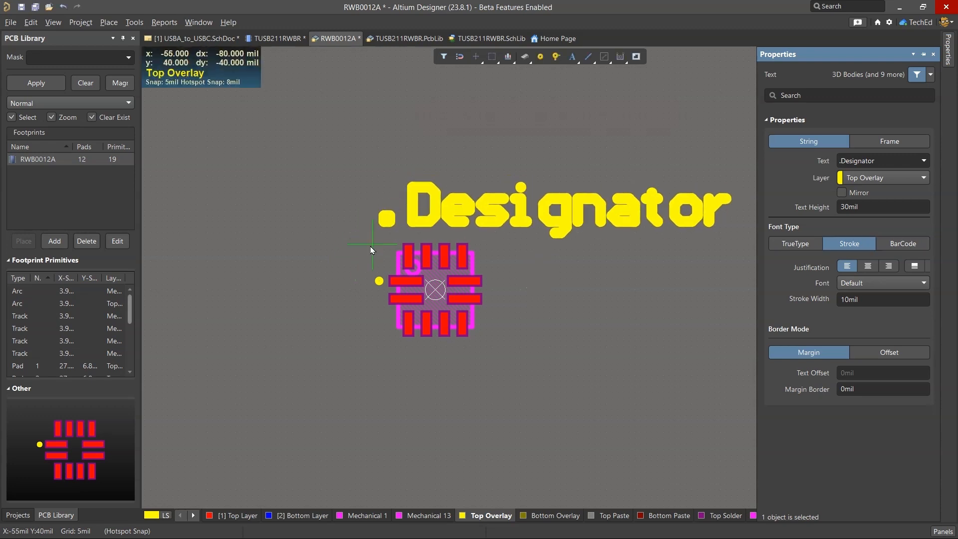
click(371, 246)
key(Escape)
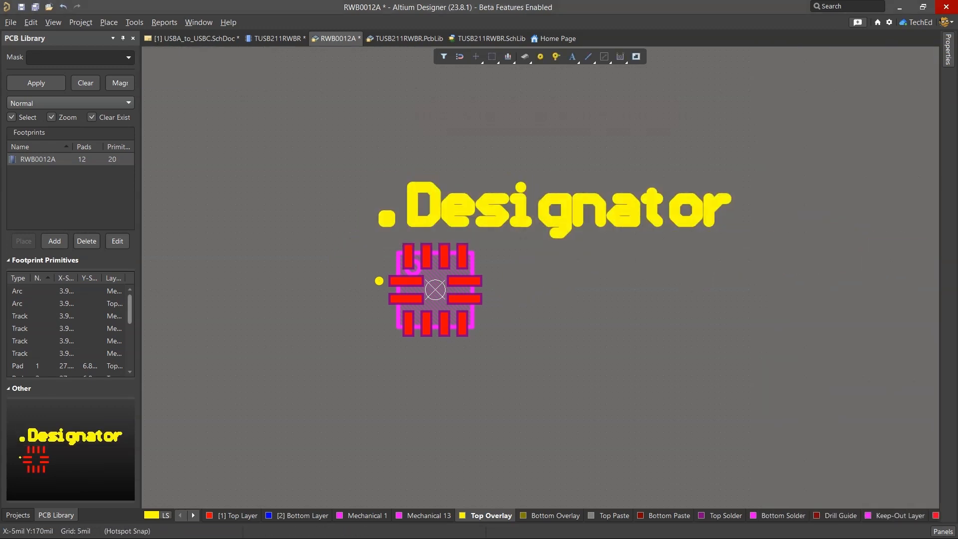
Save the edited RWB0012A footprint and close its document to return to the TUSB211RWBR component.
right_click(333, 38)
click(372, 106)
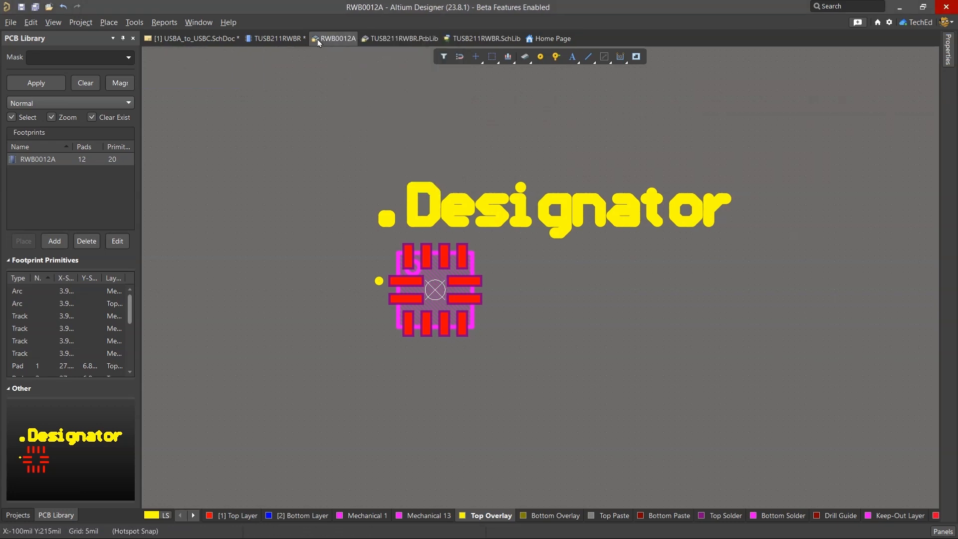
right_click(331, 38)
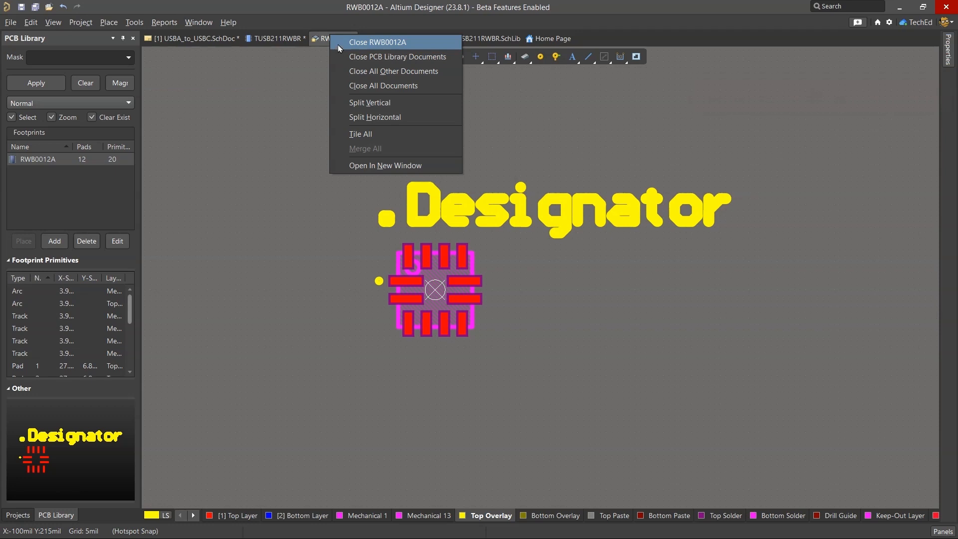
click(338, 44)
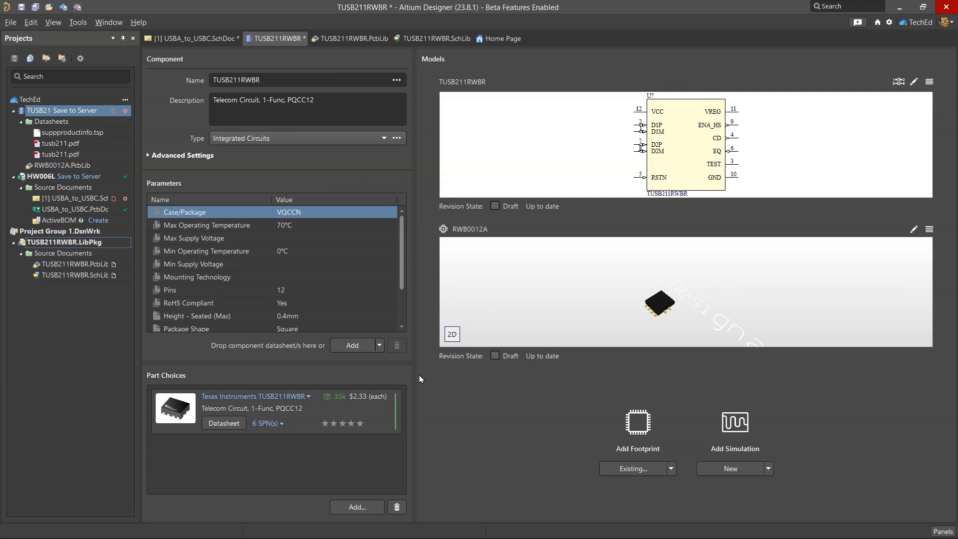
Switch to the Chrome browser and close the three TUSB211RWBR part pages, leaving the bill of materials spreadsheet open.
click(467, 526)
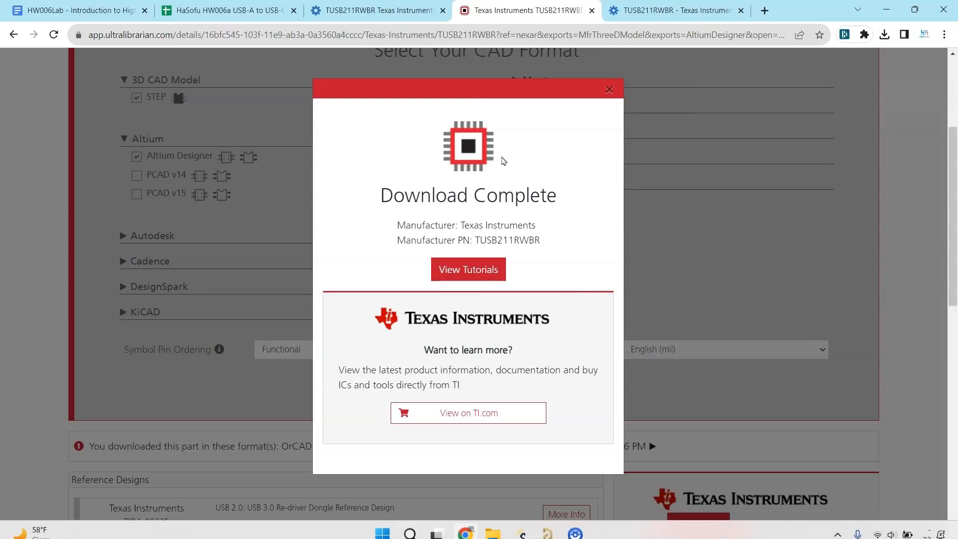
click(377, 10)
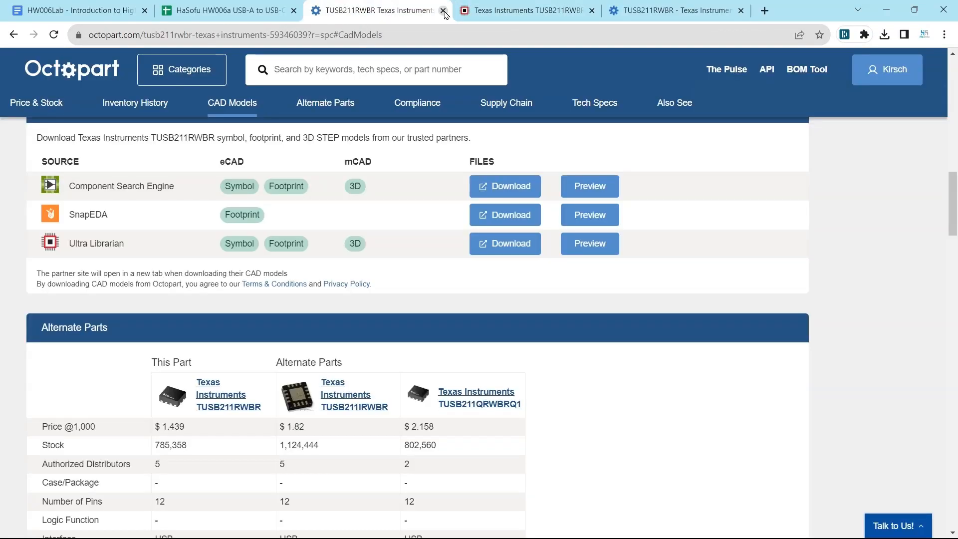
click(442, 11)
click(442, 11)
click(443, 10)
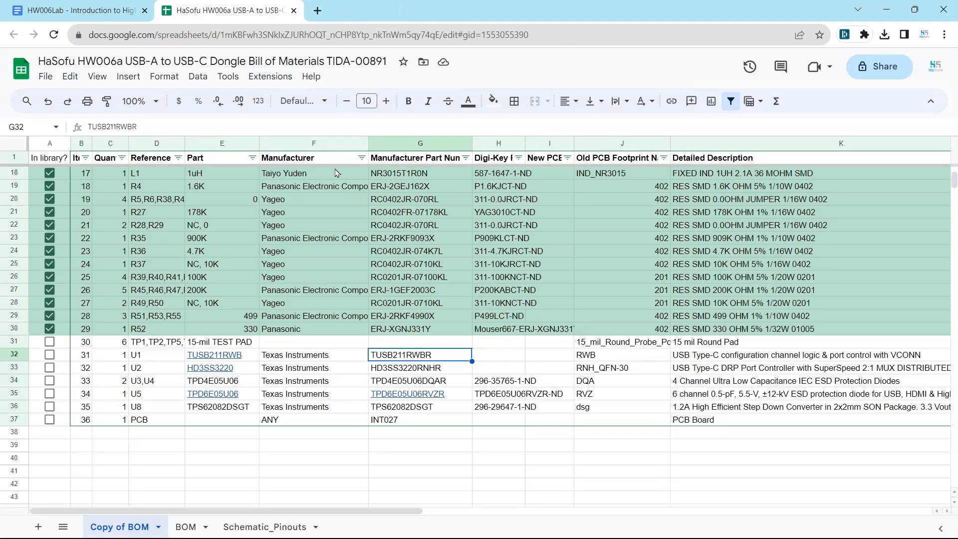
Search Octopart for the TUSB211RWBR part number from the bill of materials and review its listing.
click(228, 11)
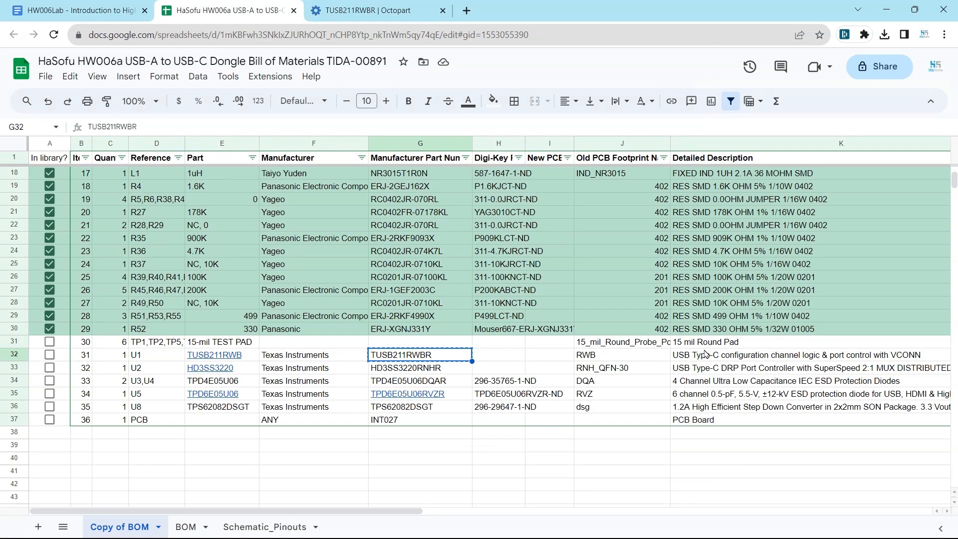
click(729, 359)
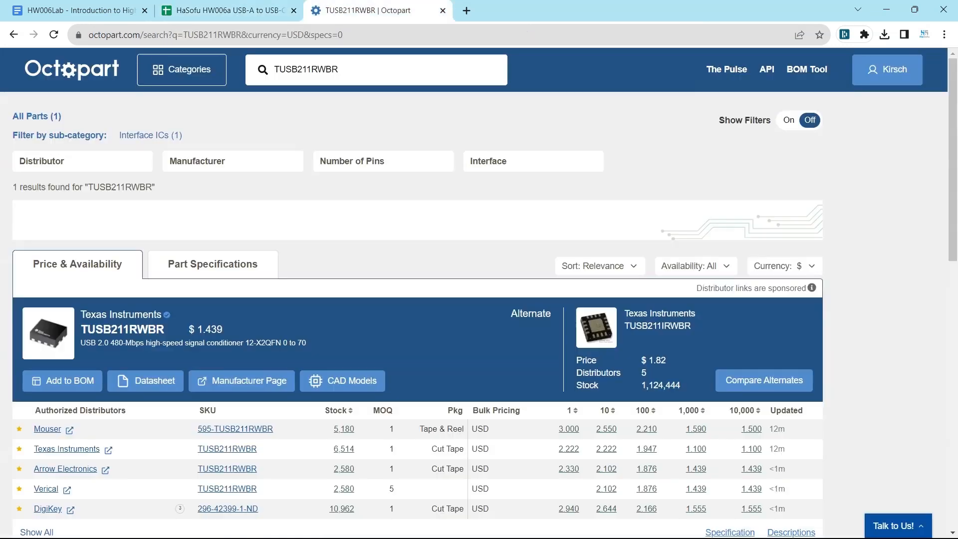
click(367, 10)
scroll(351, 208, down, 3)
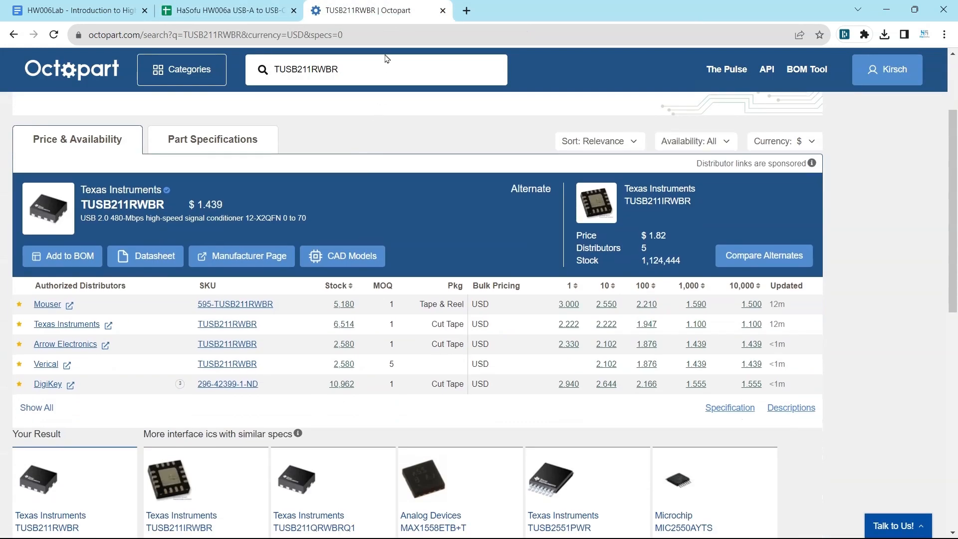
scroll(372, 225, up, 3)
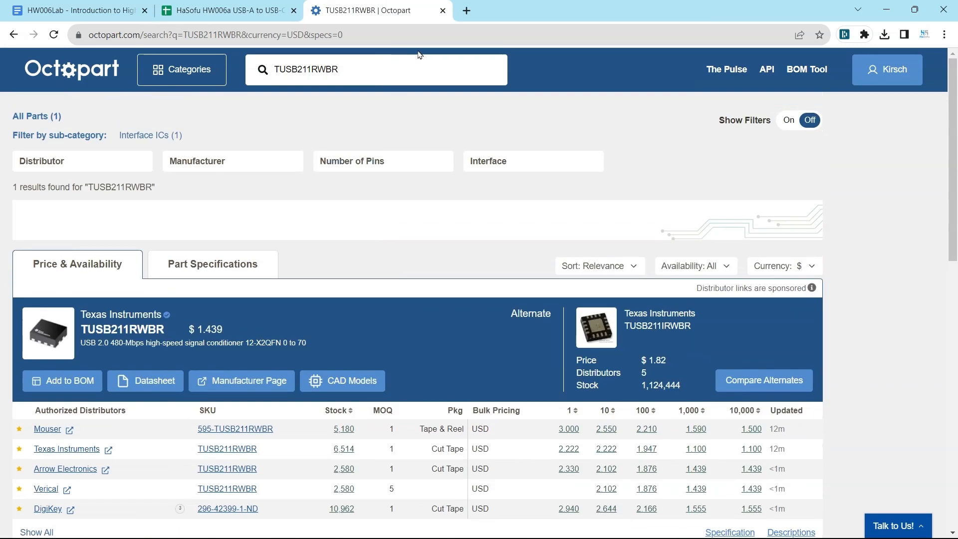
Copy DigiKey's description "IC INTERFACE SPECIALIZED 12X2QFN" into the bill of materials row for TUSB211RWBR and mark the part as in library.
click(440, 32)
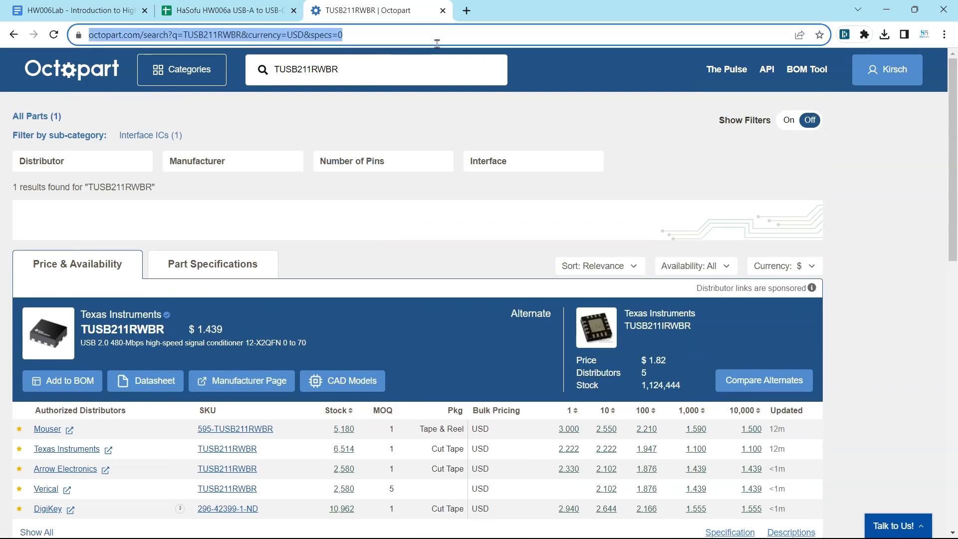
text(dig)
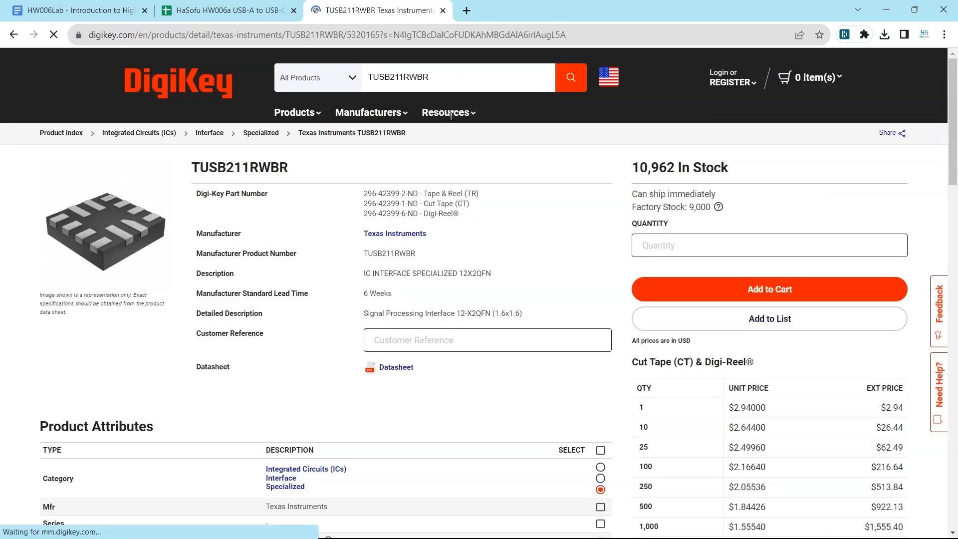
click(595, 274)
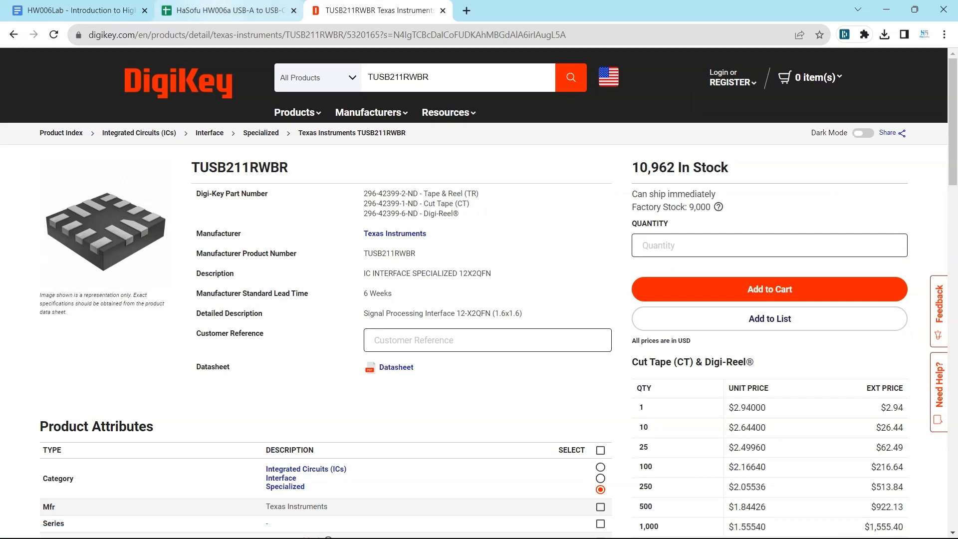
click(212, 10)
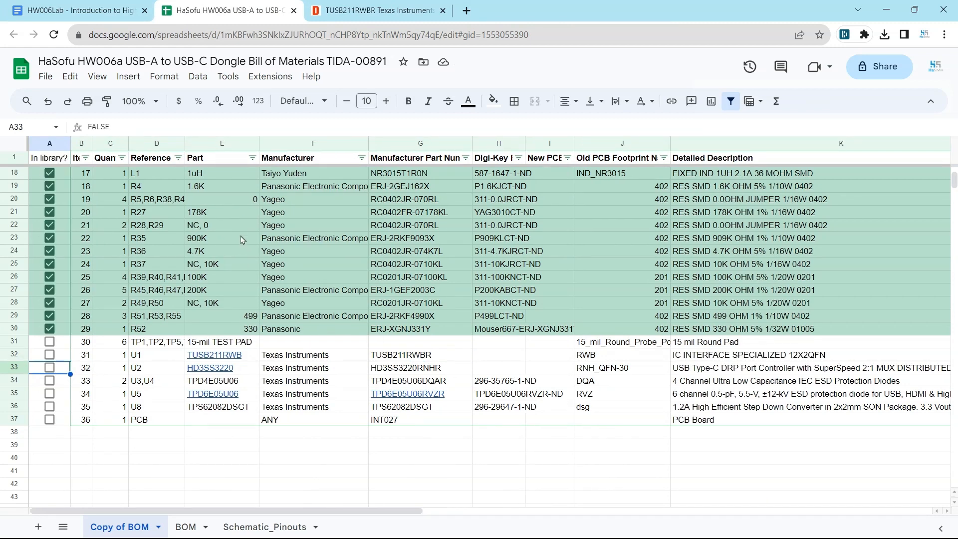
click(49, 354)
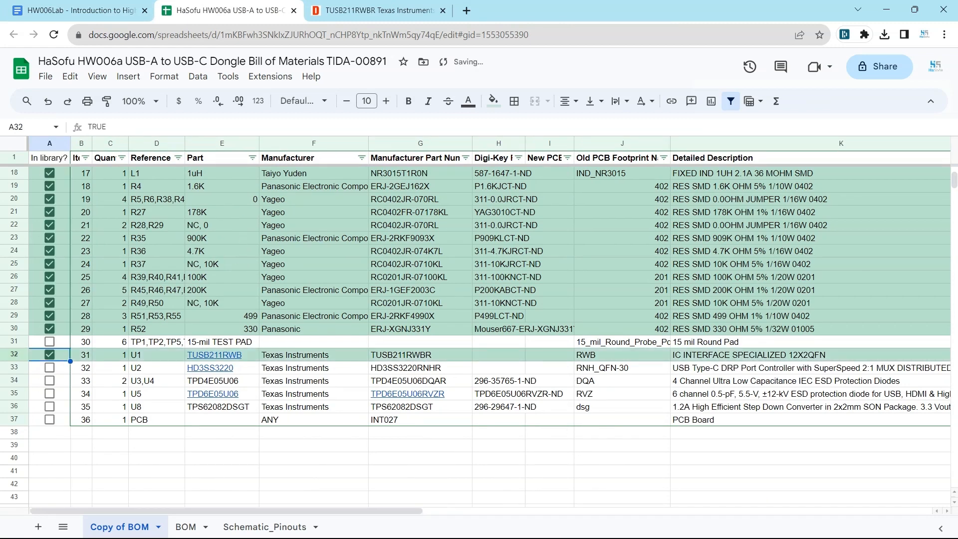
Switch to Altium Designer and replace the component's name with "IC INTERFACE SPECIALIZED 12X2QFN".
click(548, 526)
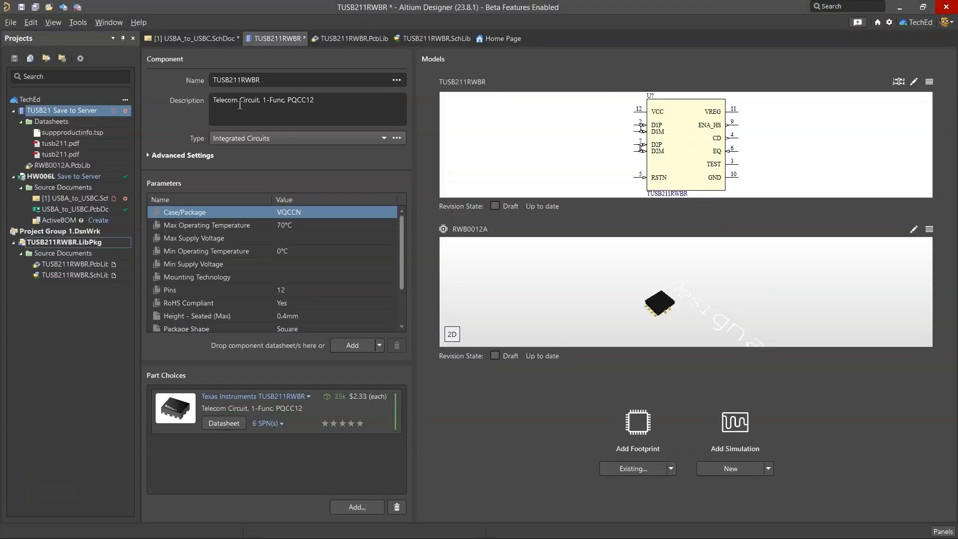
double_click(296, 78)
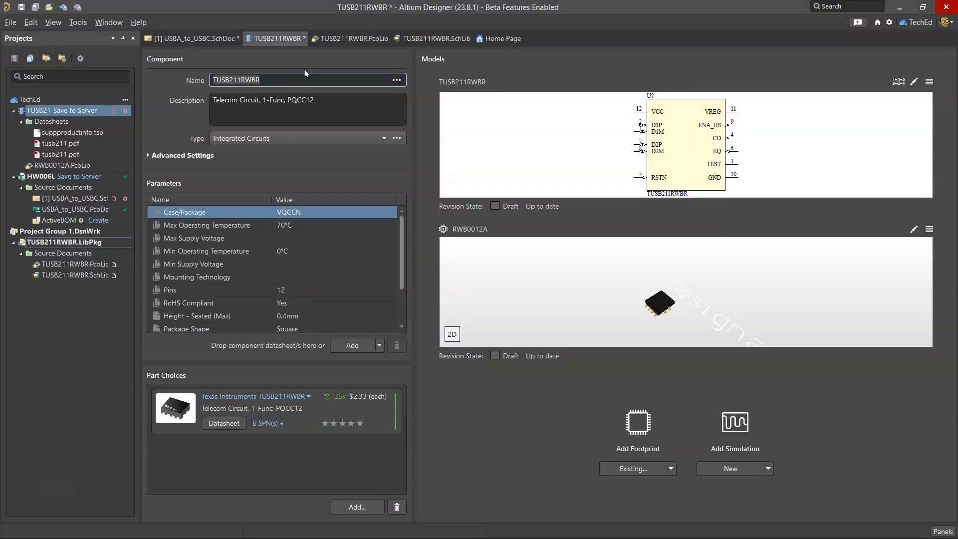
key(ctrl+v)
key(Tab)
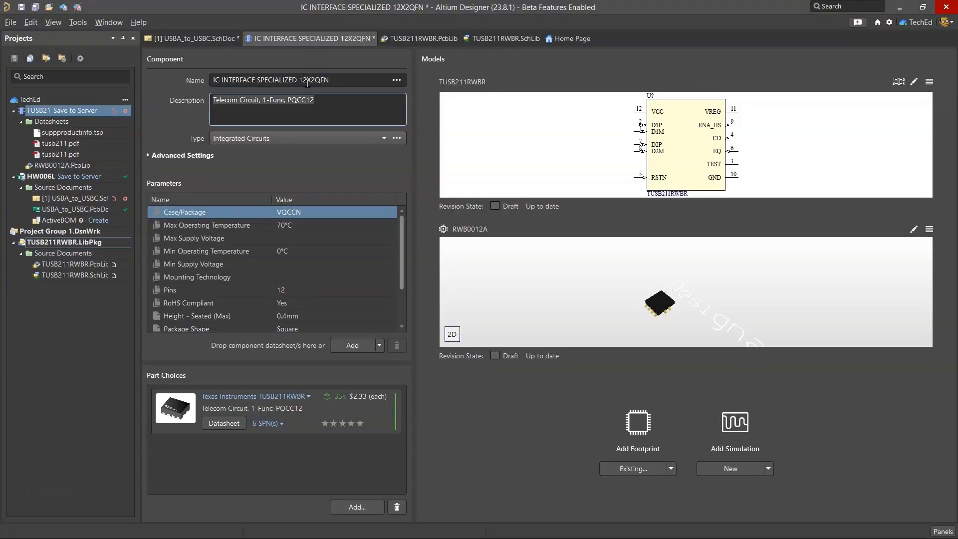
Save the component to the server with the release note "new usb ic interface".
key(ctrl+s)
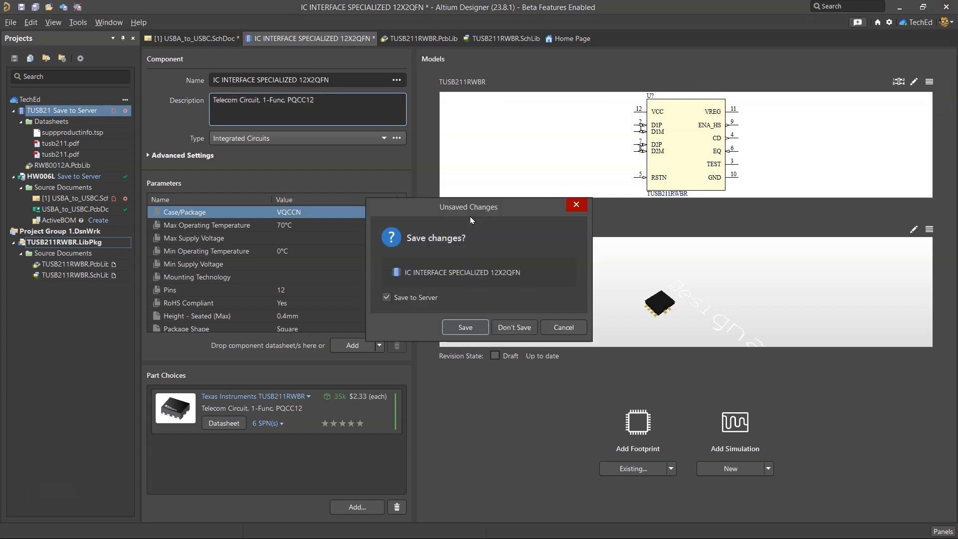
click(474, 325)
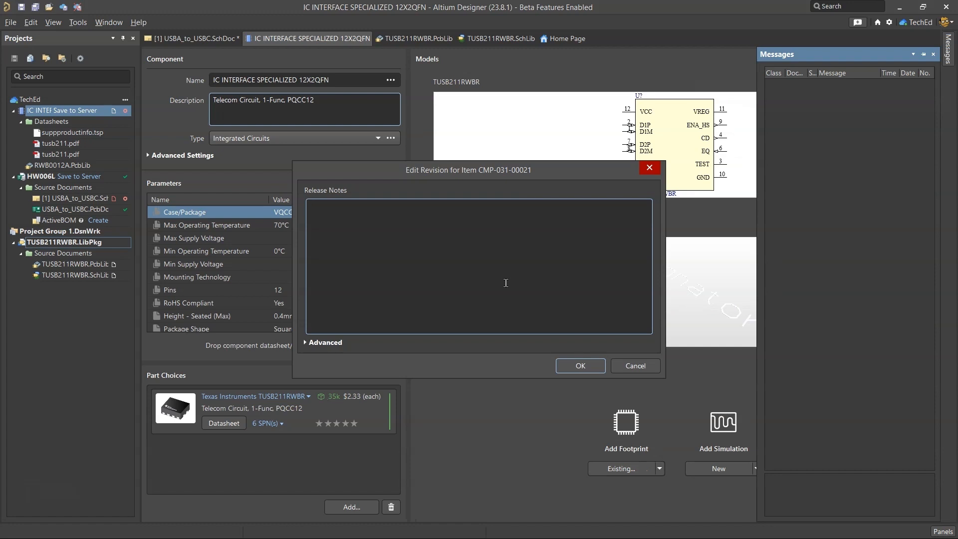
text(new usb ic interface)
key(Return)
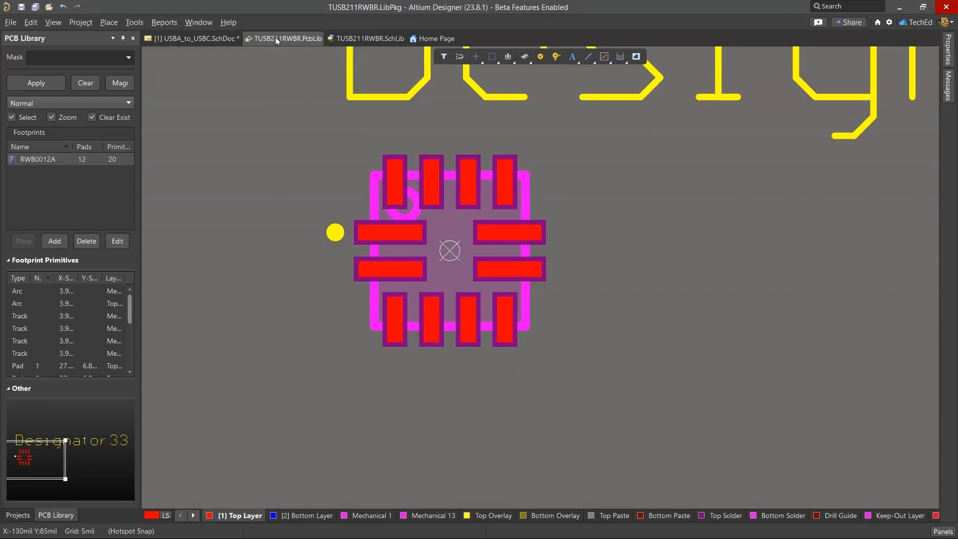
Close the TUSB211RWBR.PcbLib and TUSB211RWBR.SchLib documents and save the USBA_to_USBC.SchDoc schematic.
right_click(278, 39)
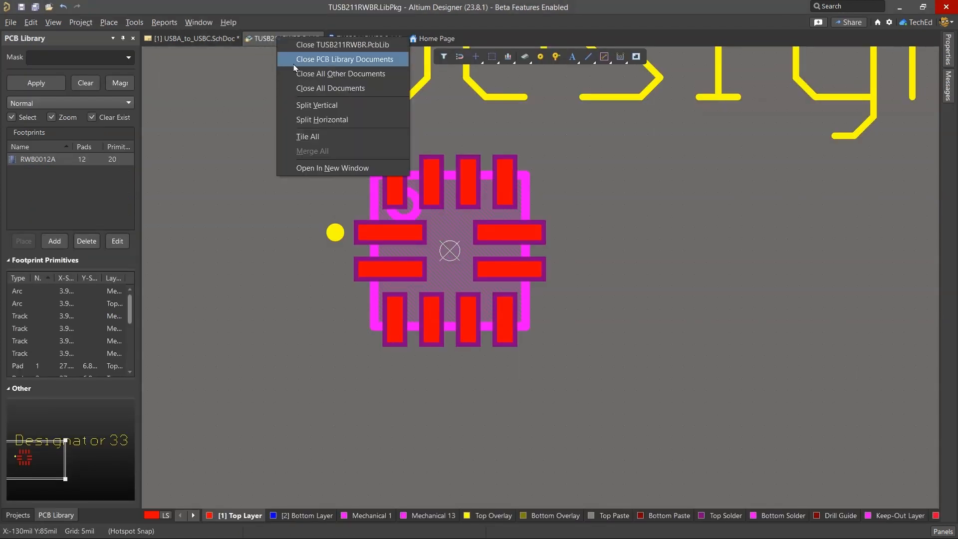
click(294, 59)
right_click(296, 36)
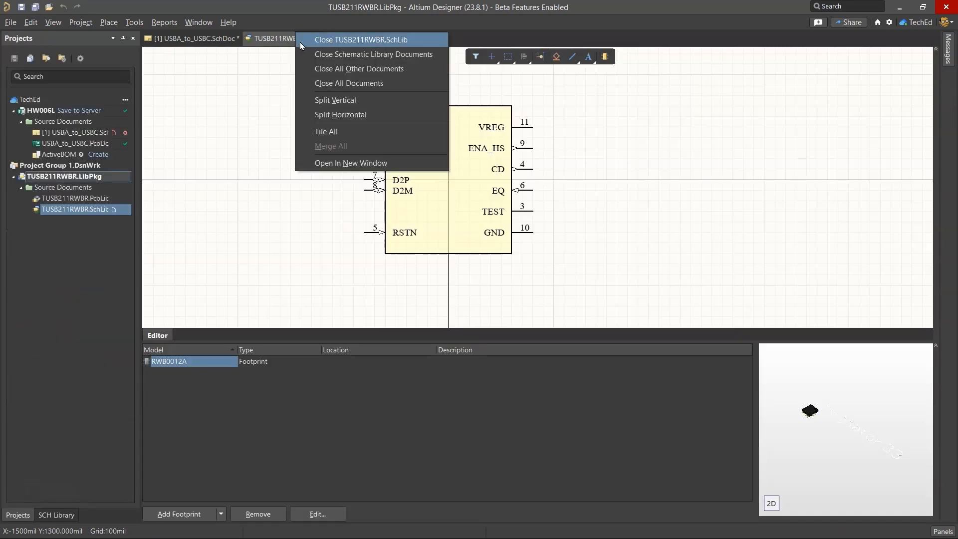
click(301, 44)
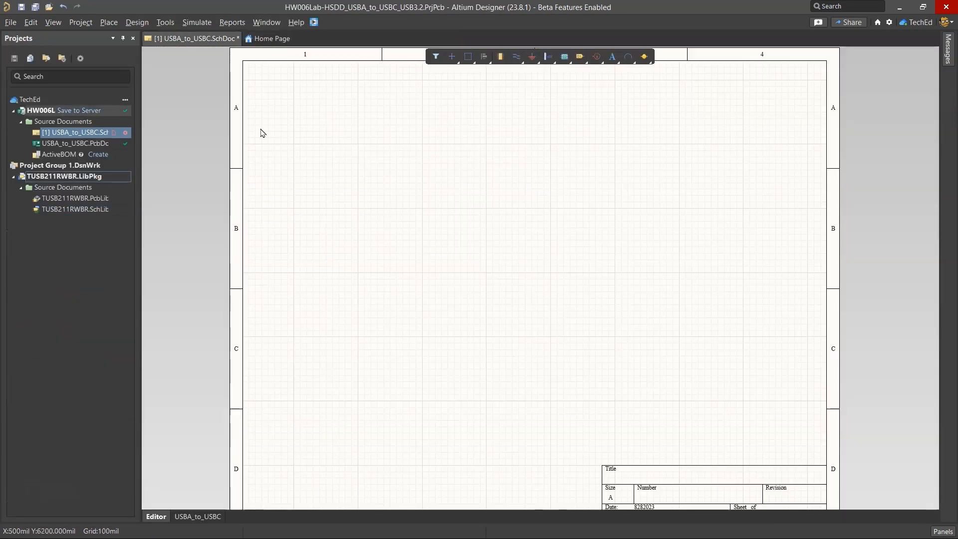
click(35, 7)
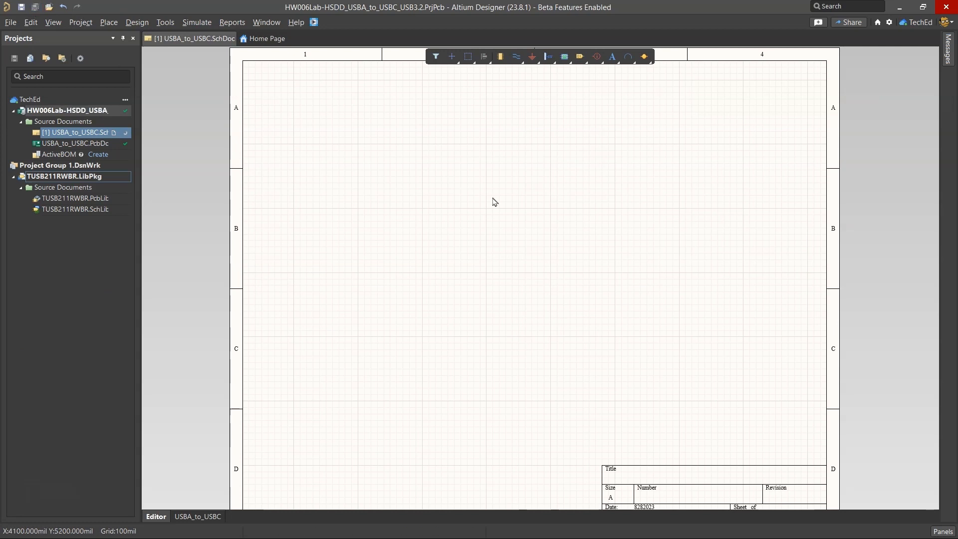